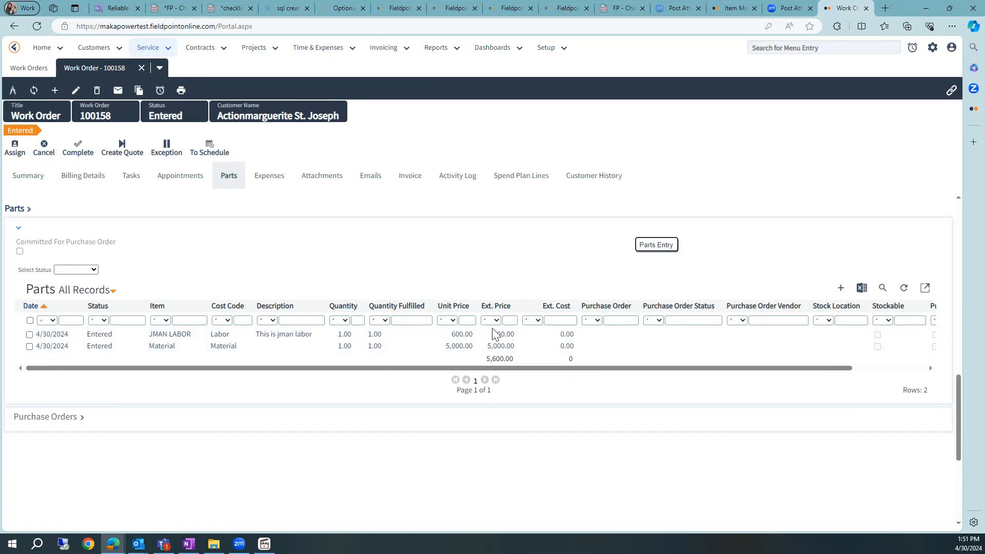
Step: Clear the price schedule in the work order's summary and save the record
{"action": "left_click", "coordinate": [8, 172]}
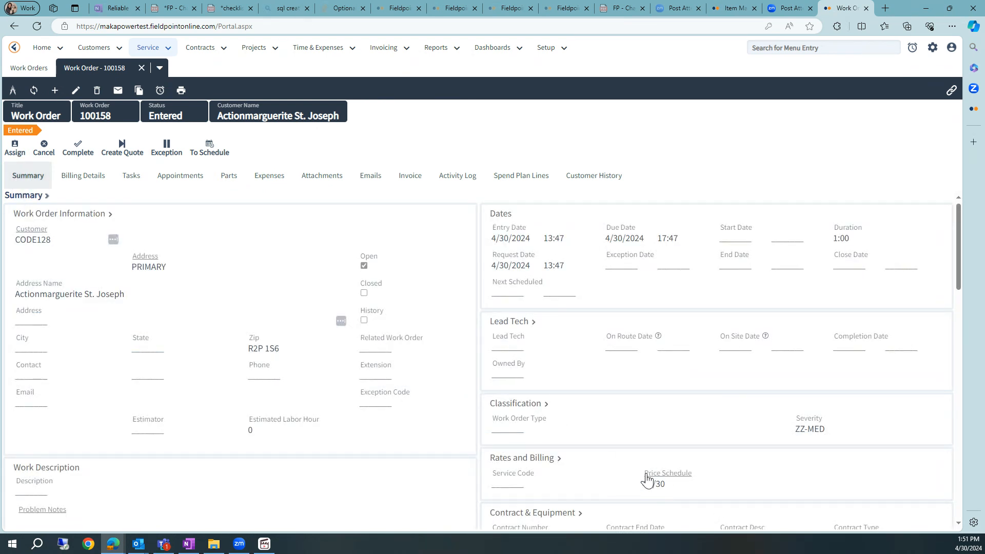
{"action": "left_click", "coordinate": [76, 90]}
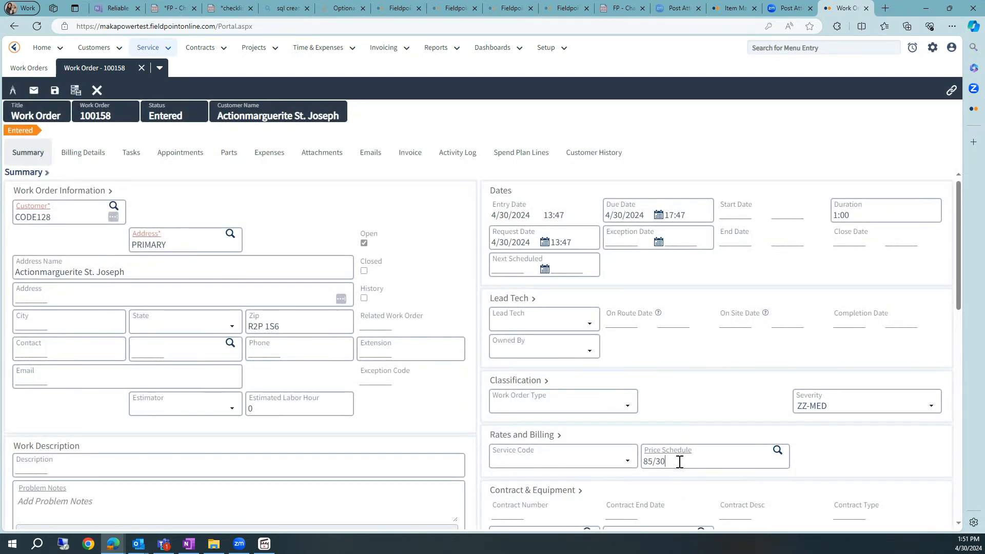
{"action": "left_click_drag", "start_coordinate": [679, 460], "coordinate": [638, 462]}
{"action": "key", "text": "BackSpace"}
{"action": "left_click", "coordinate": [55, 90]}
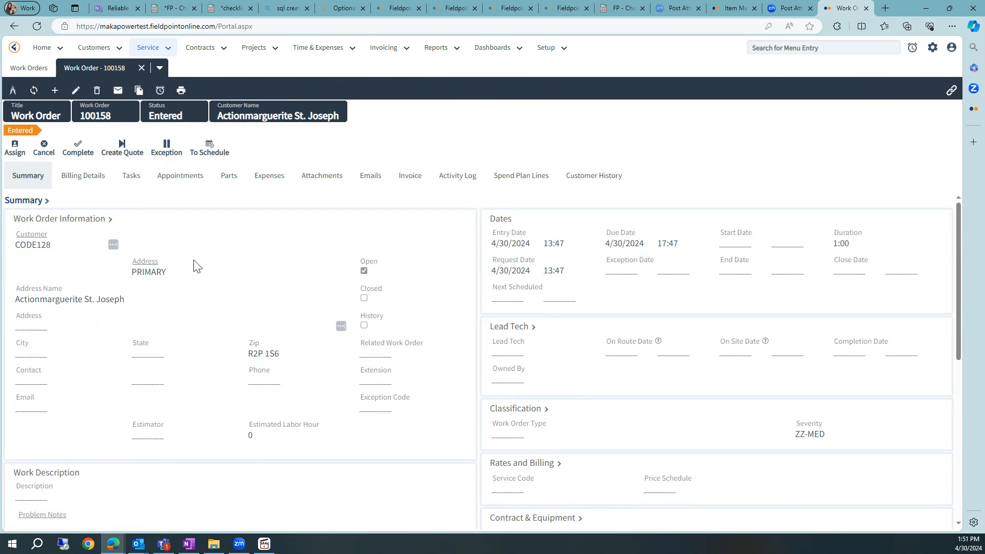
Step: Check the work order's appointments and open its summary for editing
{"action": "left_click", "coordinate": [186, 181]}
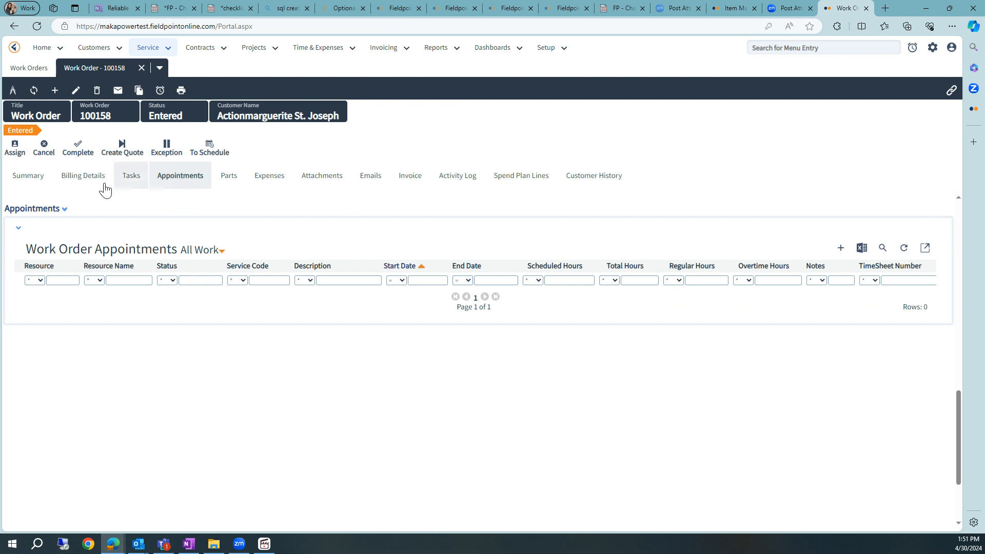
{"action": "left_click", "coordinate": [31, 182]}
{"action": "left_click", "coordinate": [73, 90]}
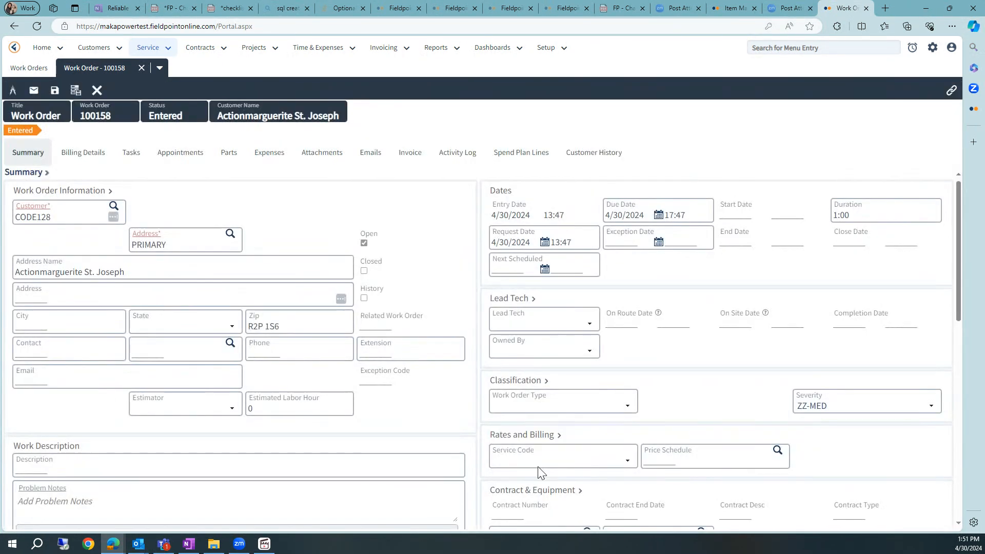
Step: Set the work order's service code to ZZ-NON-BILL and review the unit prices of its parts lines
{"action": "left_click", "coordinate": [540, 462]}
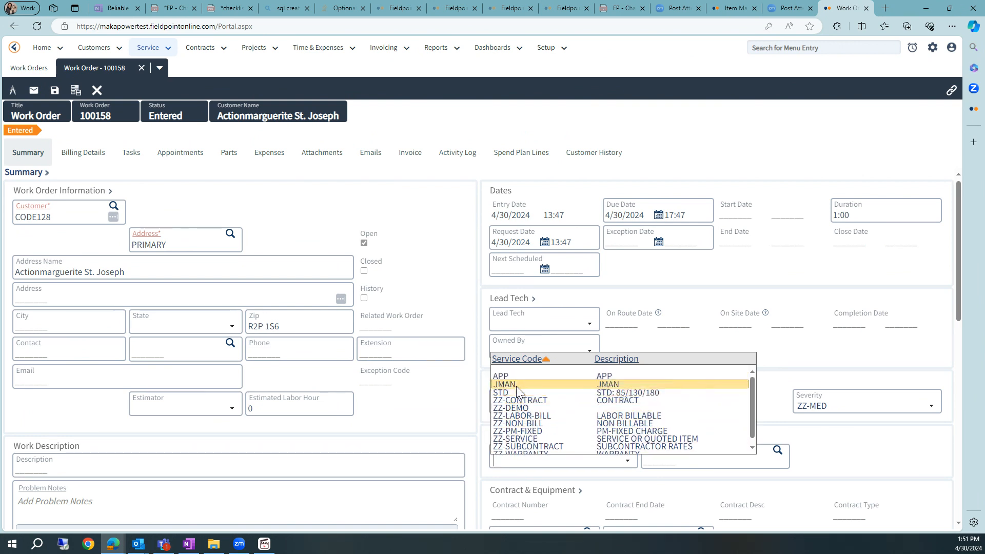
{"action": "left_click", "coordinate": [438, 402]}
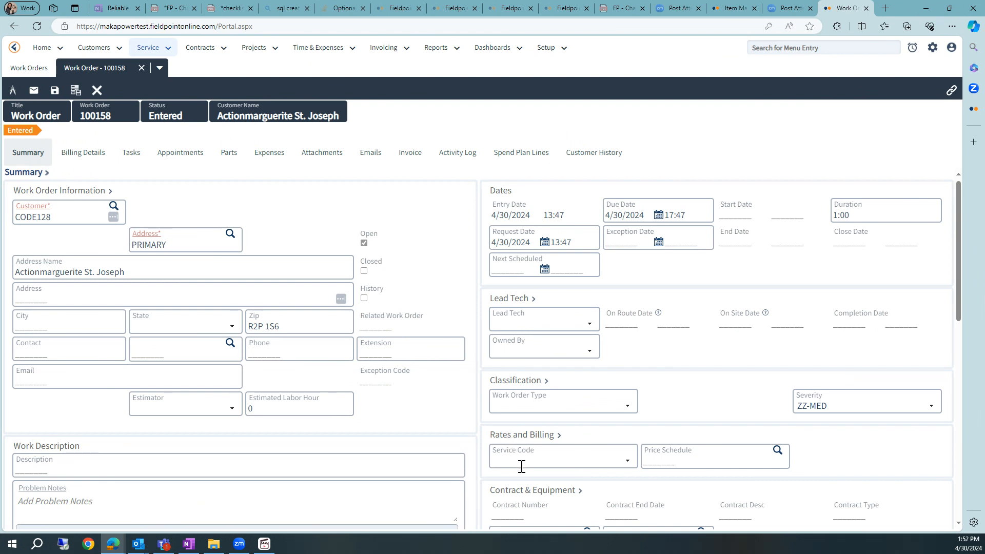
{"action": "left_click", "coordinate": [521, 467]}
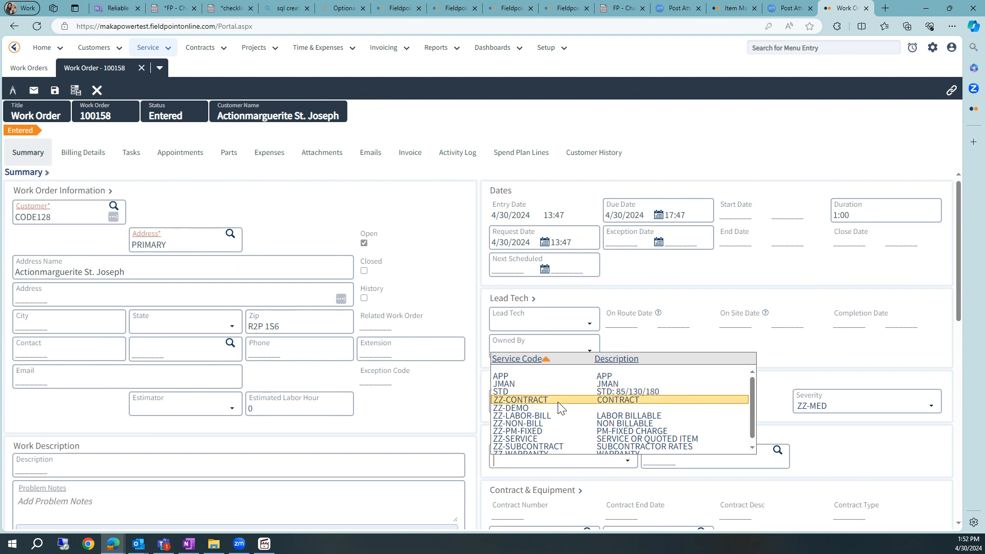
{"action": "scroll", "coordinate": [564, 441], "scroll_direction": "down", "scroll_amount": 1}
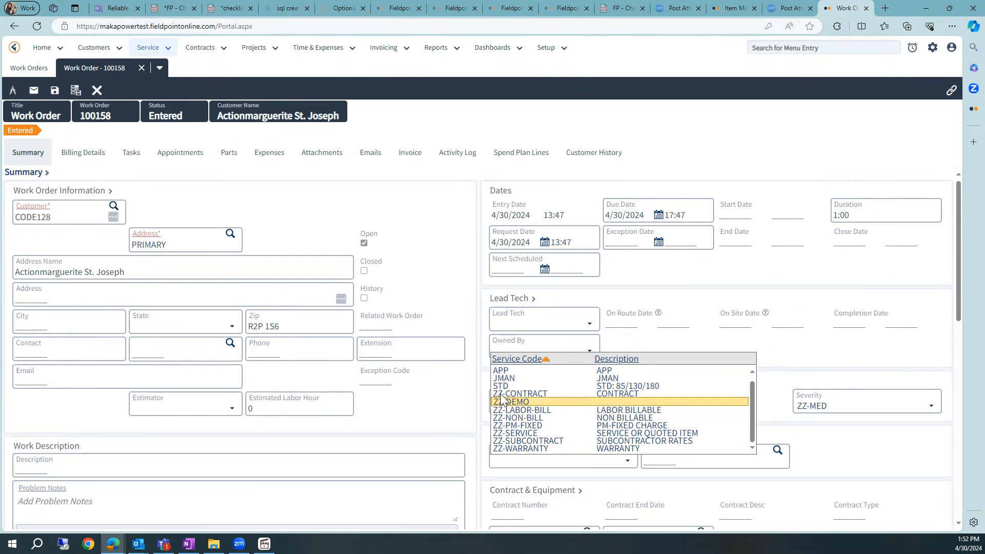
{"action": "left_click", "coordinate": [511, 417]}
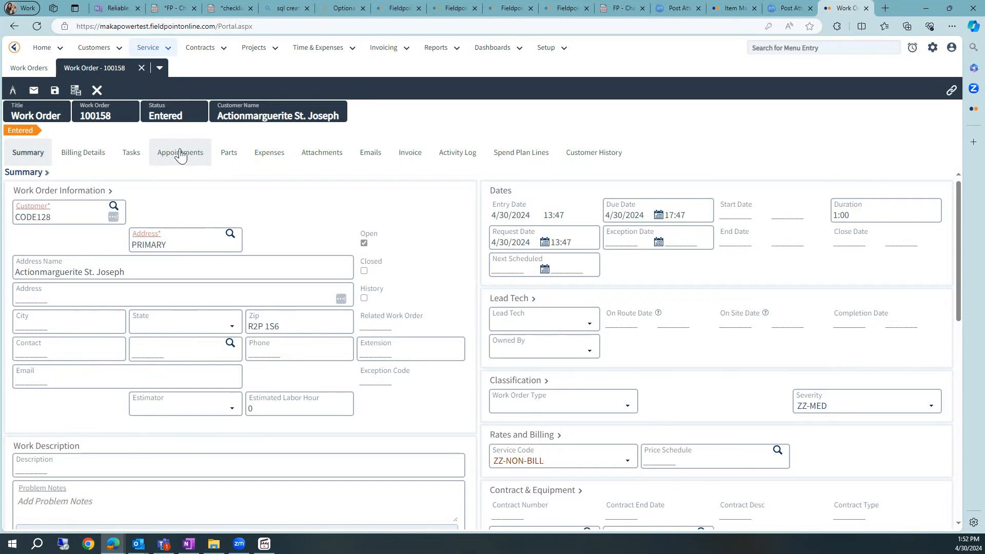
{"action": "left_click", "coordinate": [230, 157]}
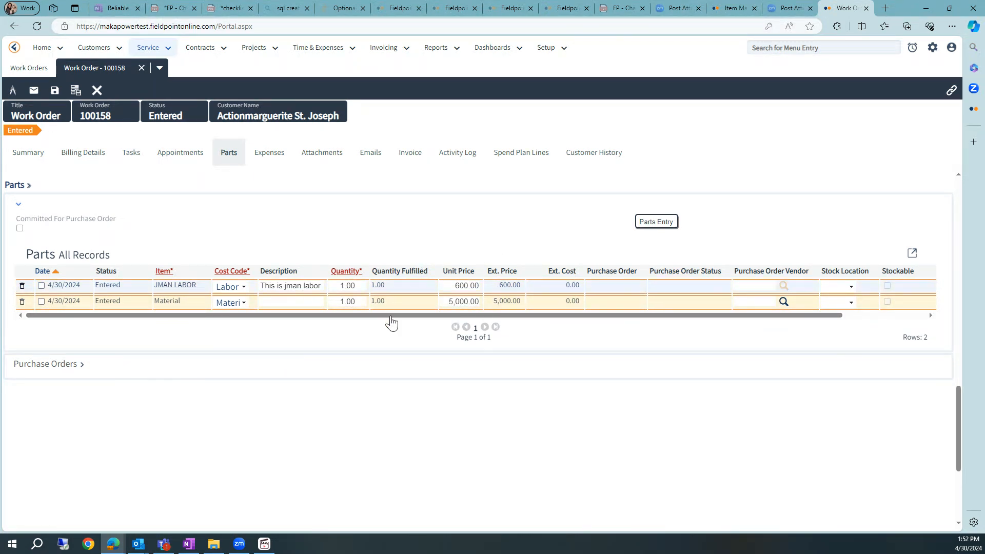
{"action": "left_click", "coordinate": [28, 152]}
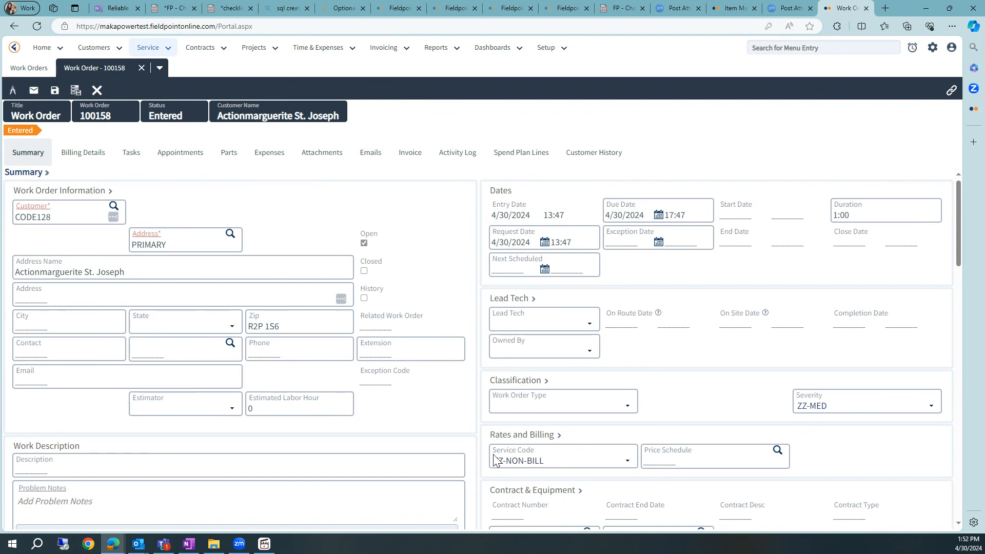
Step: Set the service code under Rates and Billing to Quote and save the work order
{"action": "left_click", "coordinate": [567, 459]}
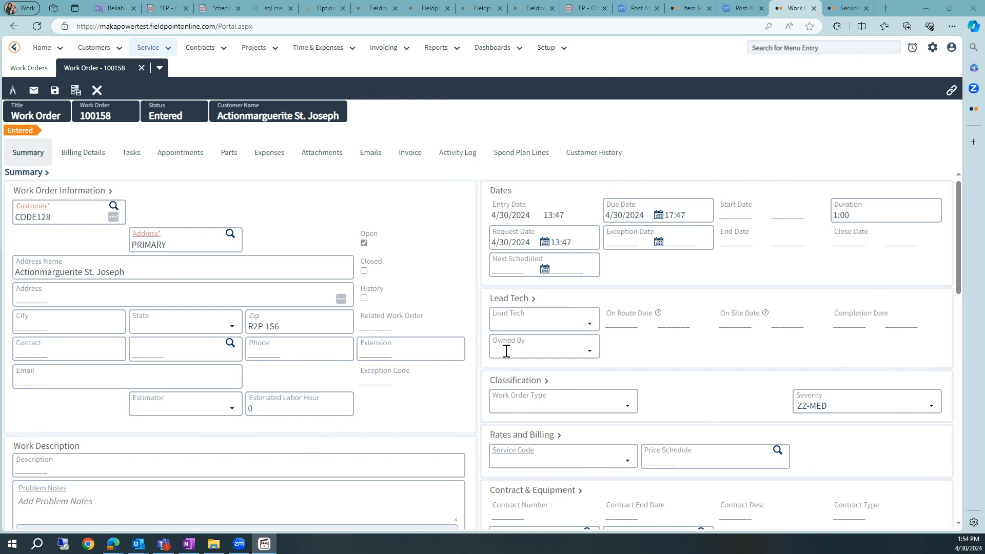
{"action": "scroll", "coordinate": [648, 359], "scroll_direction": "down", "scroll_amount": 2}
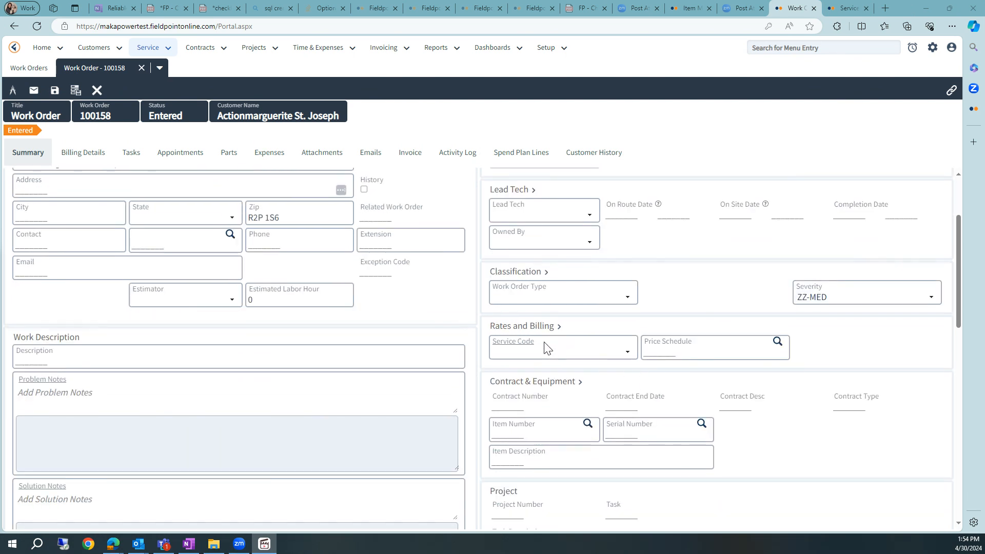
{"action": "left_click", "coordinate": [545, 352]}
{"action": "left_click", "coordinate": [531, 398]}
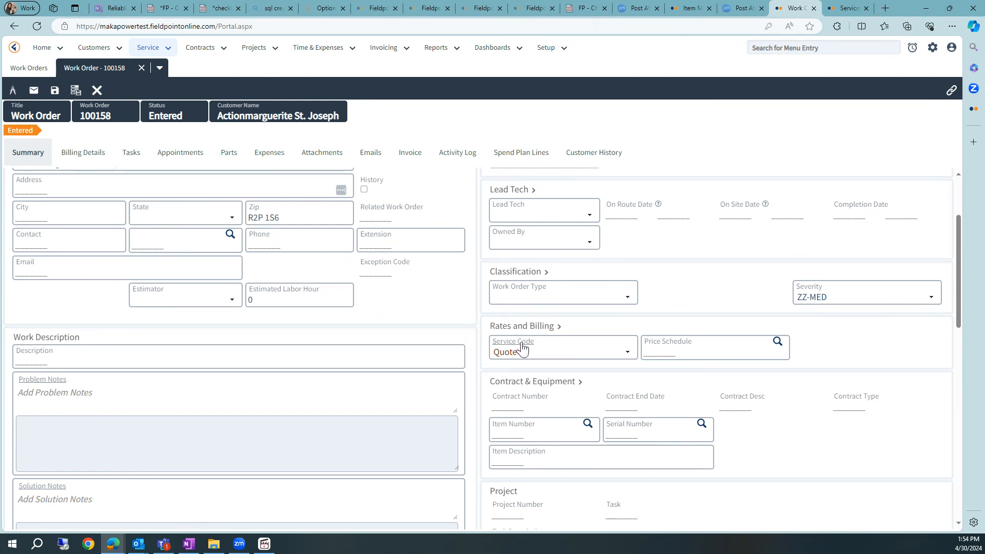
{"action": "left_click", "coordinate": [55, 90]}
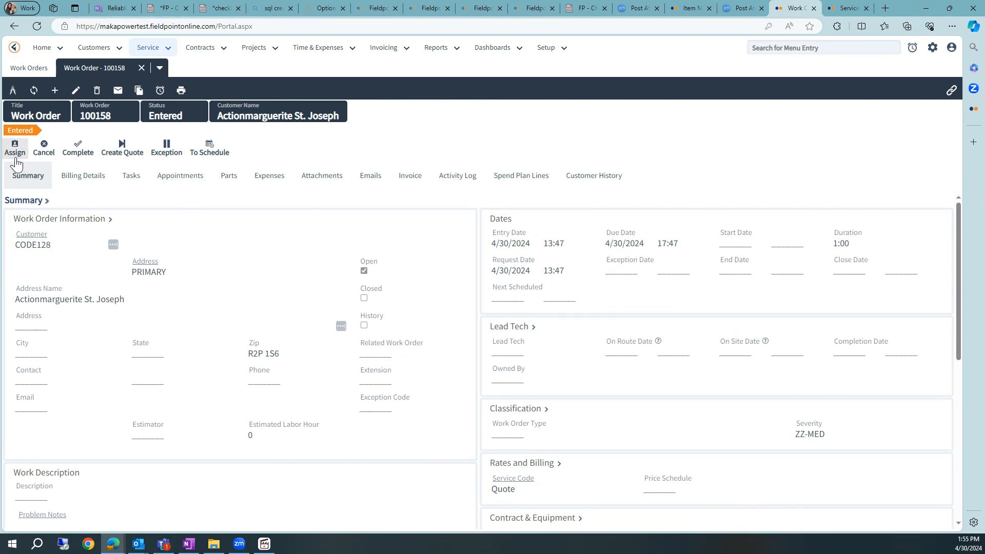
Step: Start scheduling the work order and assign the appointment to lead tech 1
{"action": "left_click", "coordinate": [210, 149]}
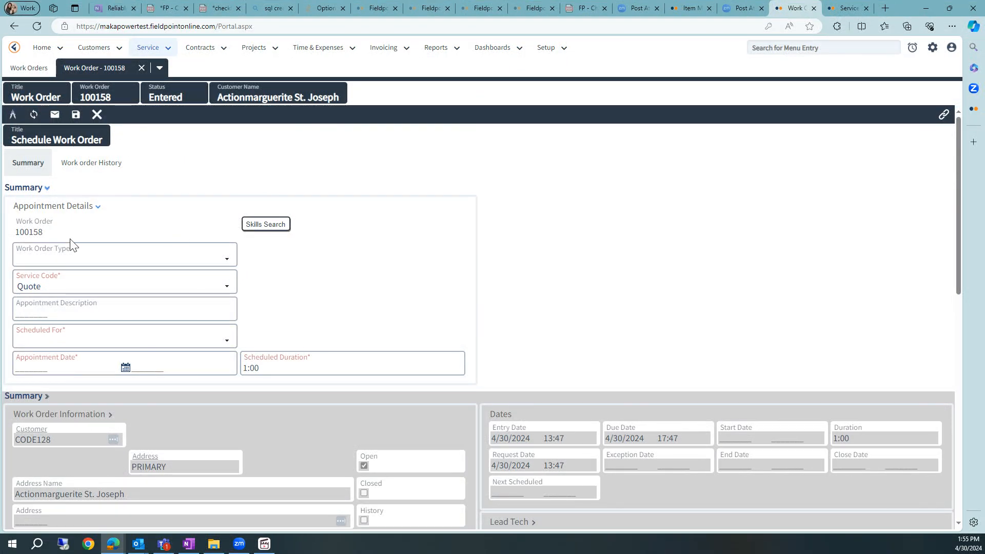
{"action": "left_click", "coordinate": [42, 334]}
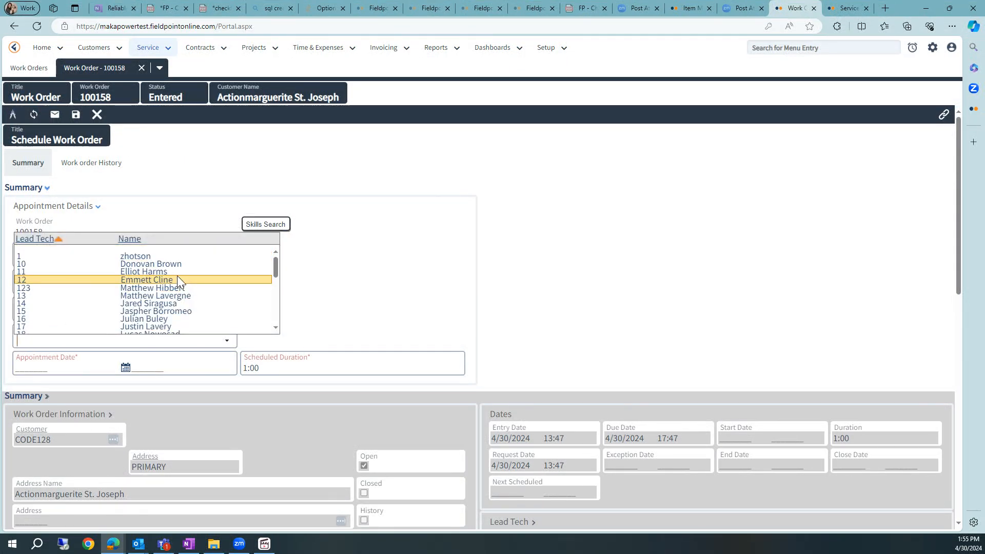
{"action": "scroll", "coordinate": [227, 292], "scroll_direction": "down", "scroll_amount": 8}
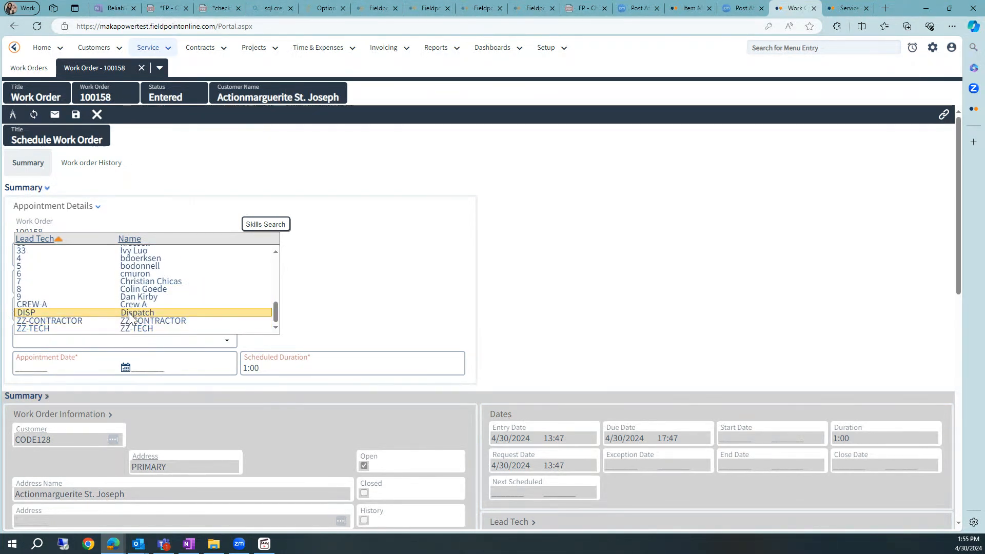
{"action": "scroll", "coordinate": [222, 323], "scroll_direction": "up", "scroll_amount": 3}
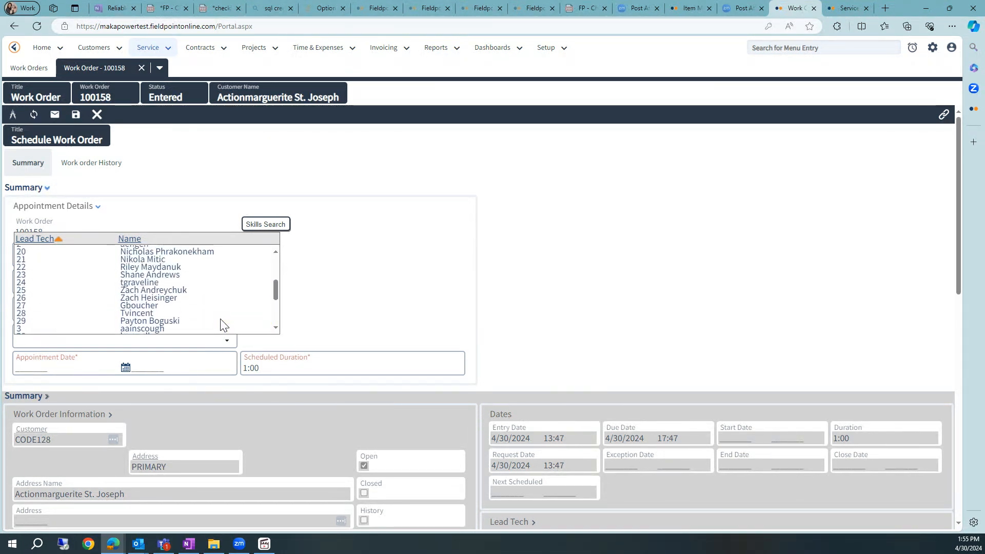
{"action": "scroll", "coordinate": [221, 323], "scroll_direction": "up", "scroll_amount": 4}
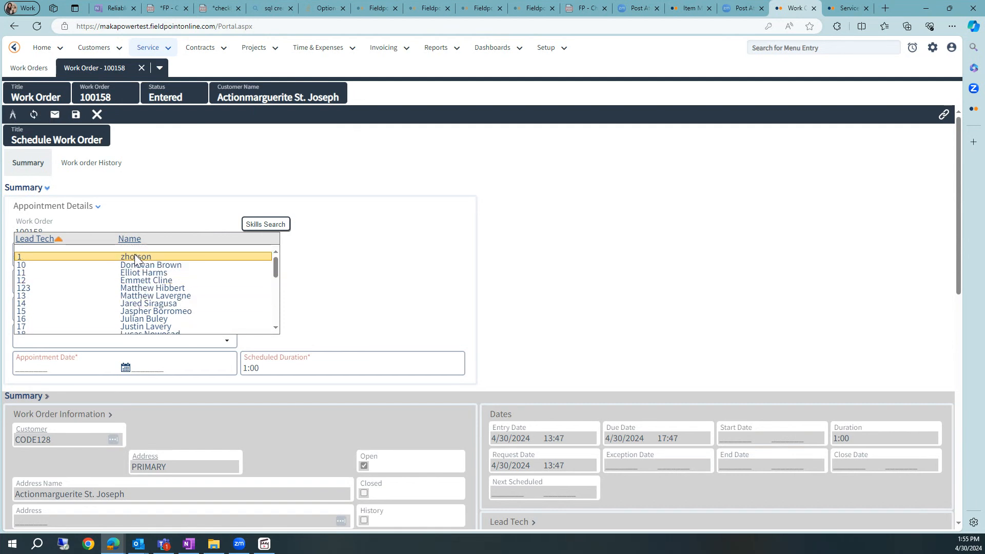
{"action": "left_click", "coordinate": [135, 258]}
Step: Set the appointment to 4/30/2024 at 12:55 with a scheduled duration of 5:00, and save the schedule
{"action": "left_click", "coordinate": [34, 366]}
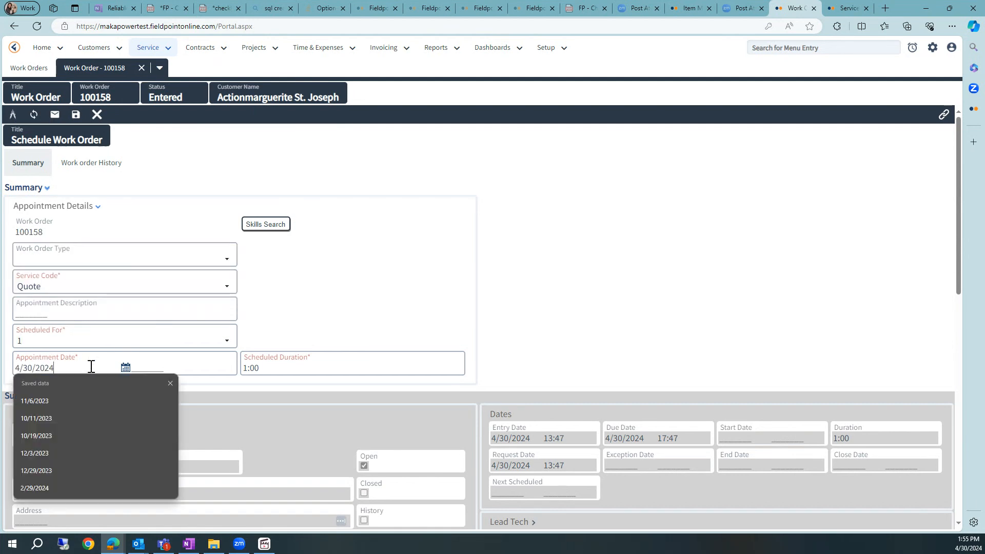
{"action": "left_click", "coordinate": [154, 367]}
{"action": "left_click", "coordinate": [253, 369]}
{"action": "left_click_drag", "start_coordinate": [248, 369], "coordinate": [240, 374]}
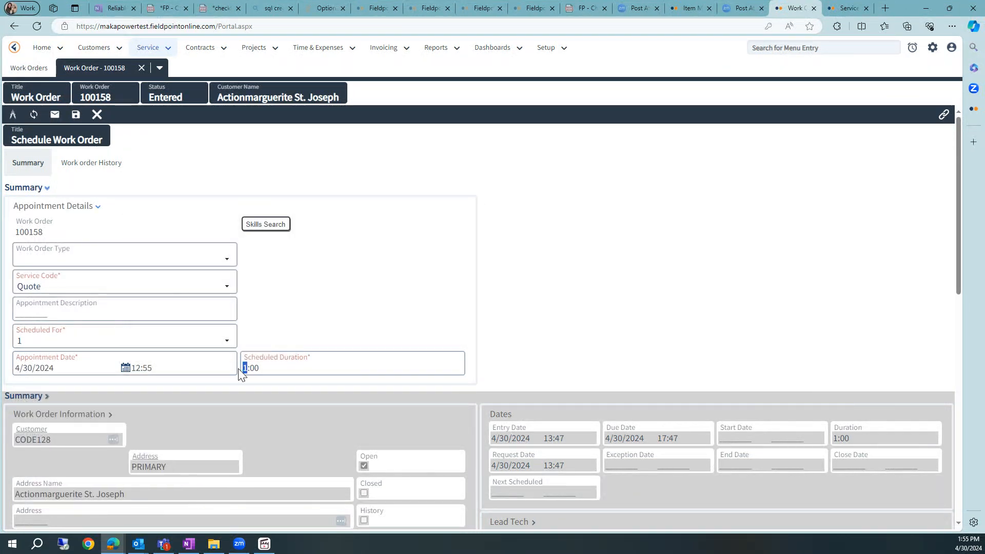
{"action": "type", "text": "5"}
{"action": "left_click", "coordinate": [75, 115]}
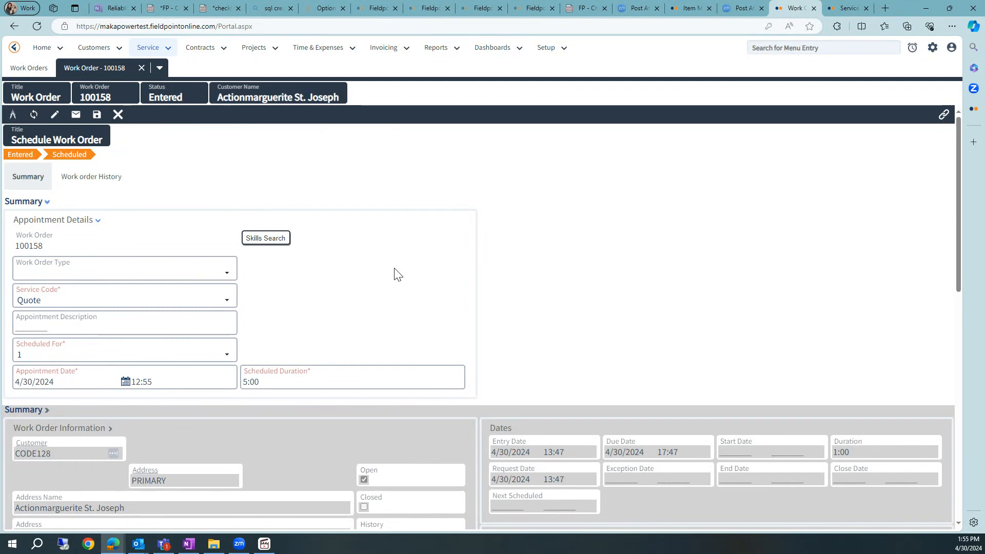
Step: Open the scheduled appointment from the work order's appointments and try to complete it
{"action": "left_click", "coordinate": [199, 185]}
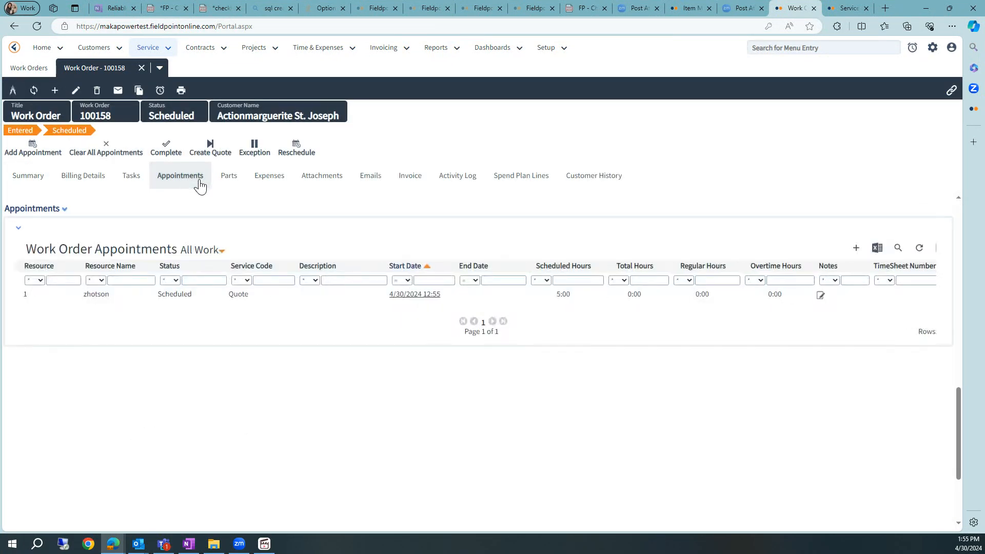
{"action": "double_click", "coordinate": [174, 297]}
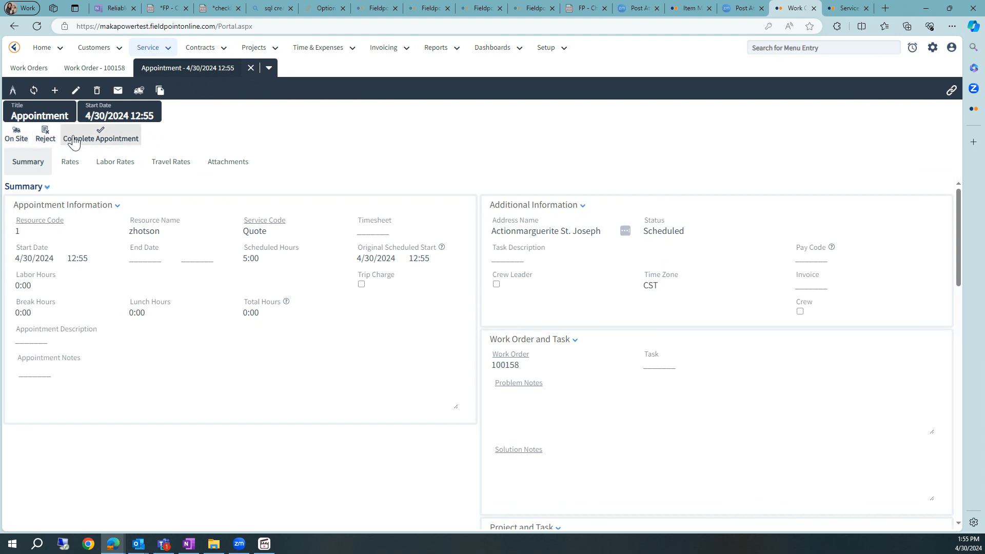
{"action": "left_click", "coordinate": [105, 139]}
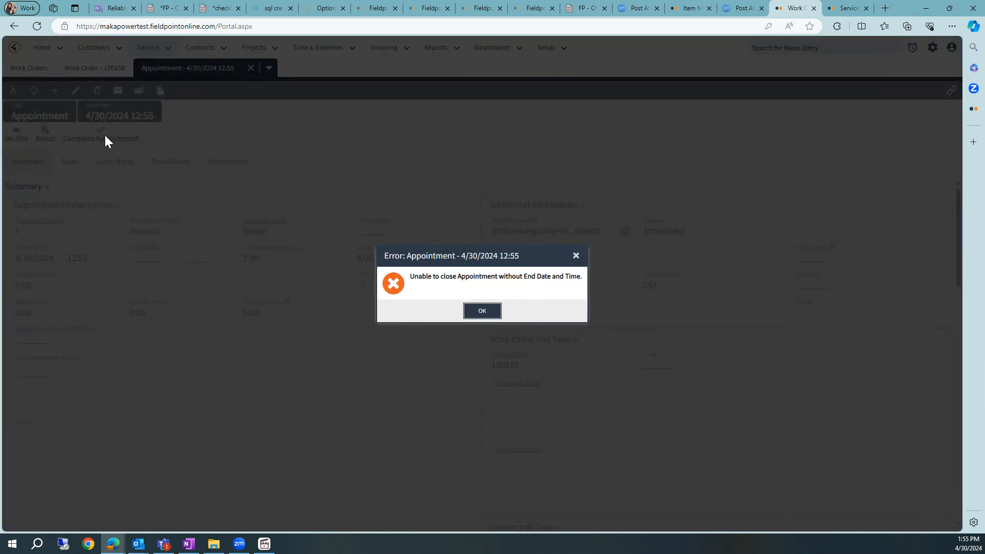
{"action": "left_click", "coordinate": [469, 311]}
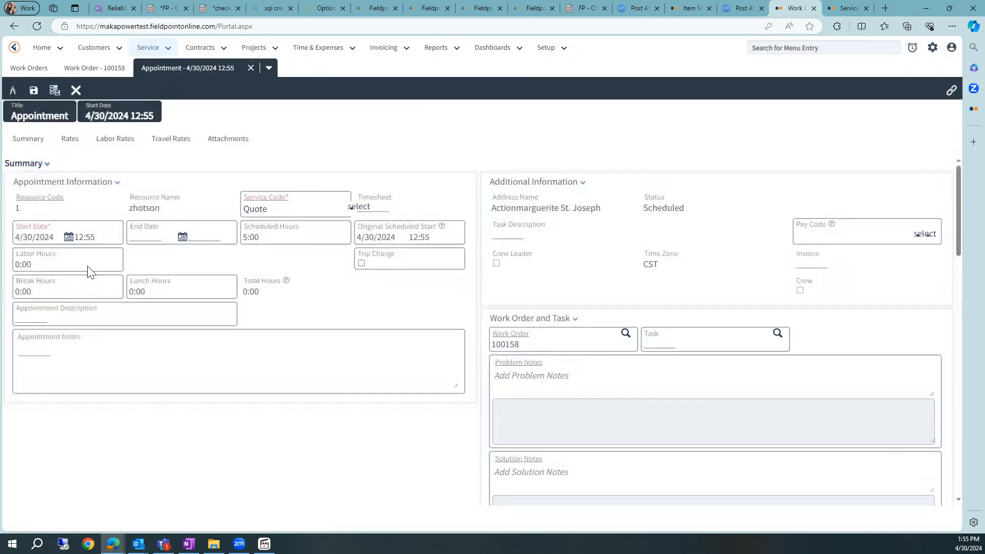
Step: Set the appointment's end to 4/30/2024 at 17:56, save it, and complete the appointment
{"action": "left_click", "coordinate": [135, 231]}
{"action": "left_click", "coordinate": [211, 230]}
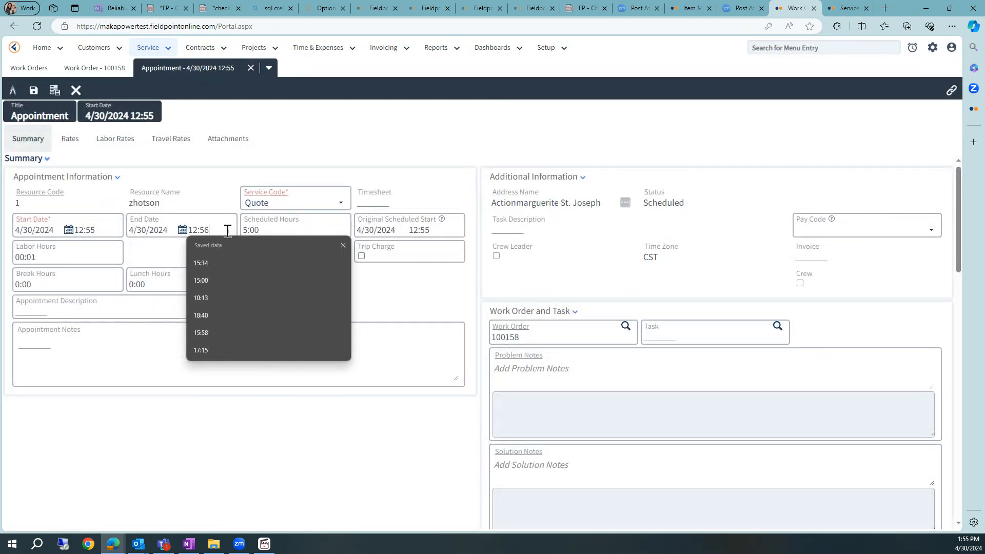
{"action": "left_click", "coordinate": [194, 230]}
{"action": "type", "text": "7"}
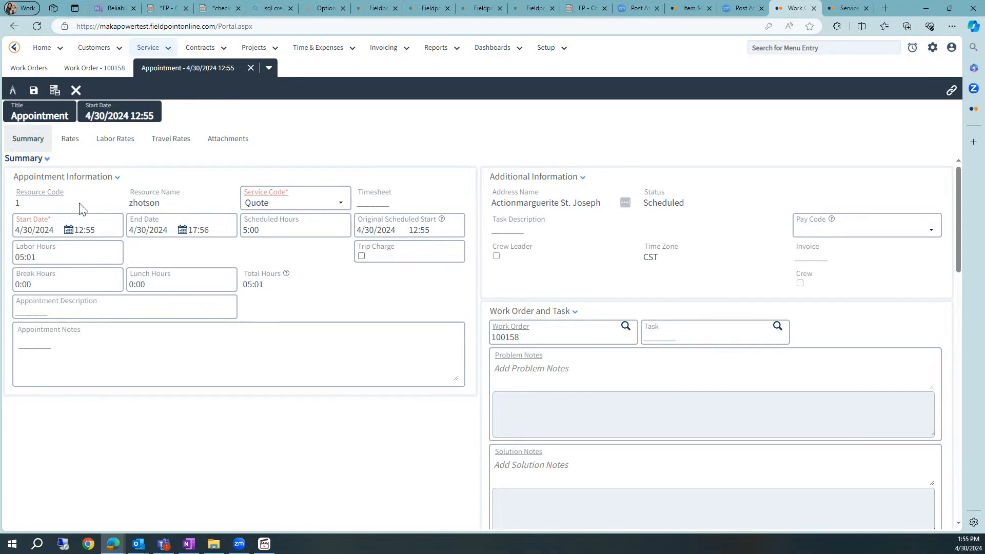
{"action": "left_click", "coordinate": [33, 90]}
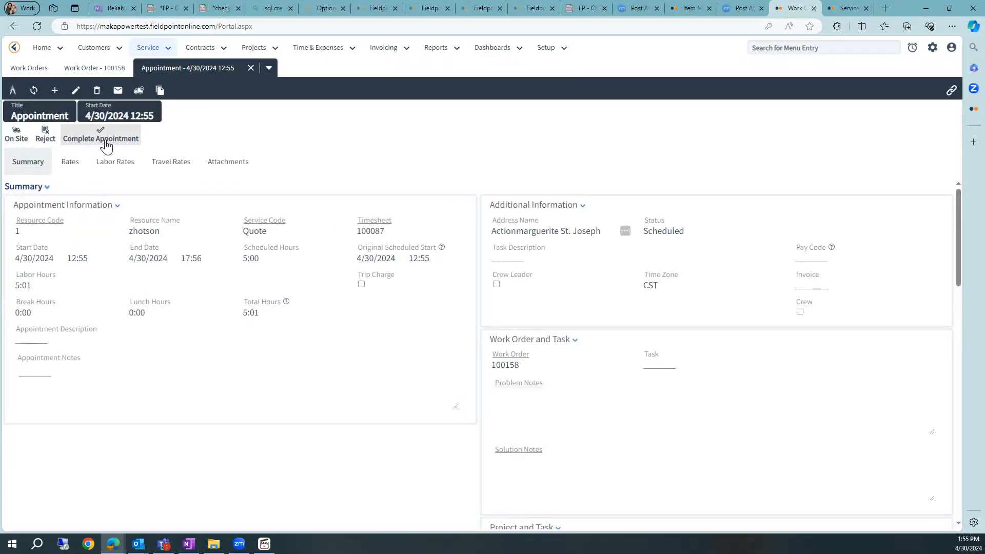
{"action": "left_click", "coordinate": [102, 138]}
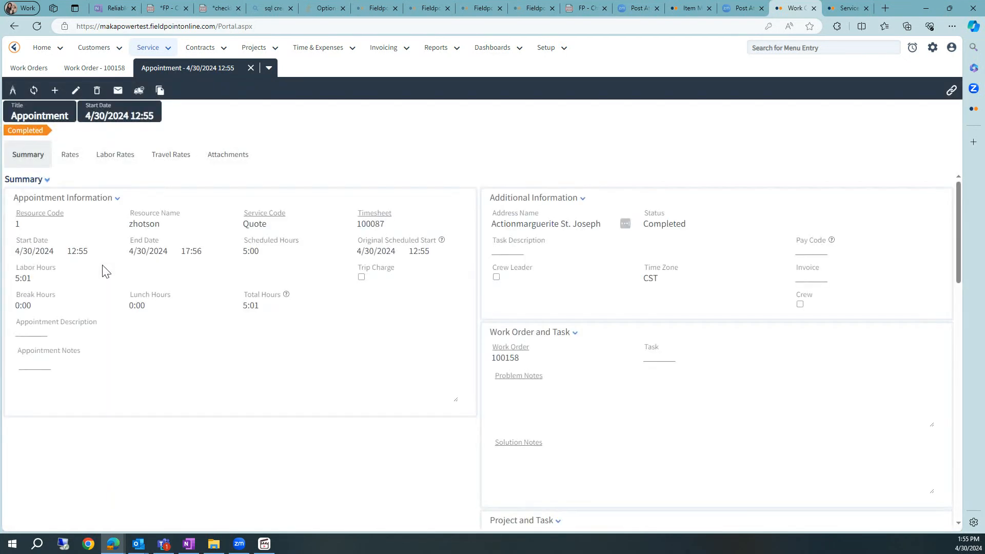
Step: Review the completed appointment's rates, close it, and view the work order's invoice details
{"action": "left_click", "coordinate": [68, 155]}
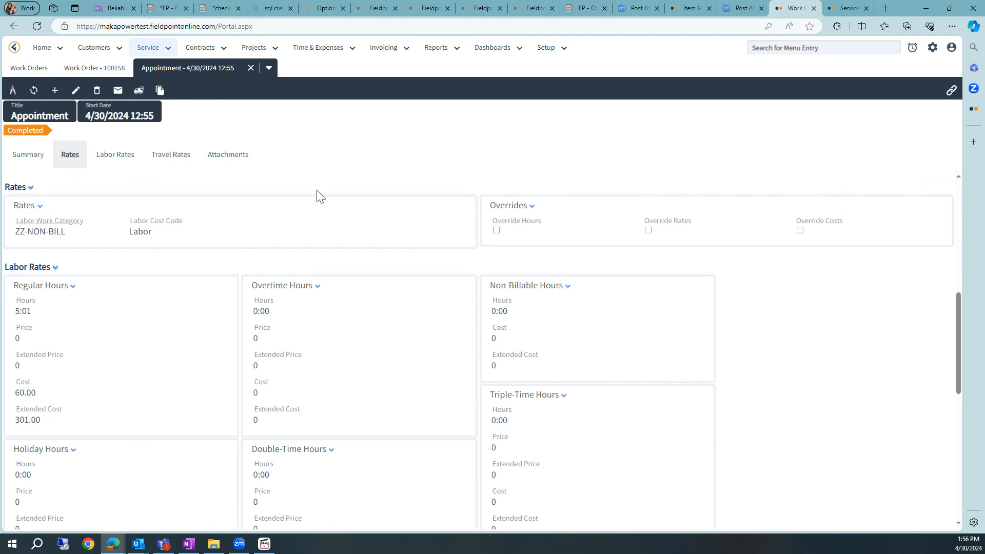
{"action": "left_click", "coordinate": [251, 68]}
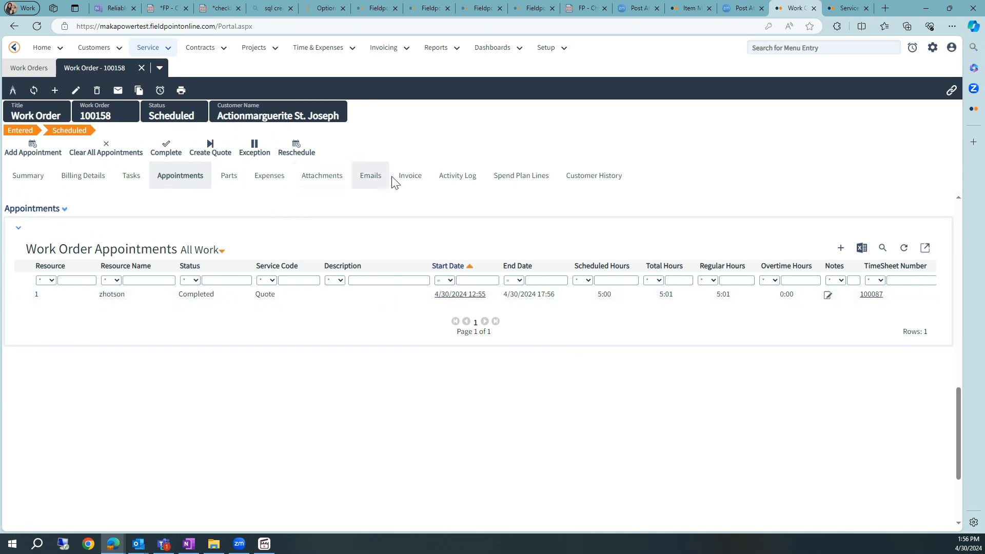
{"action": "left_click", "coordinate": [412, 186]}
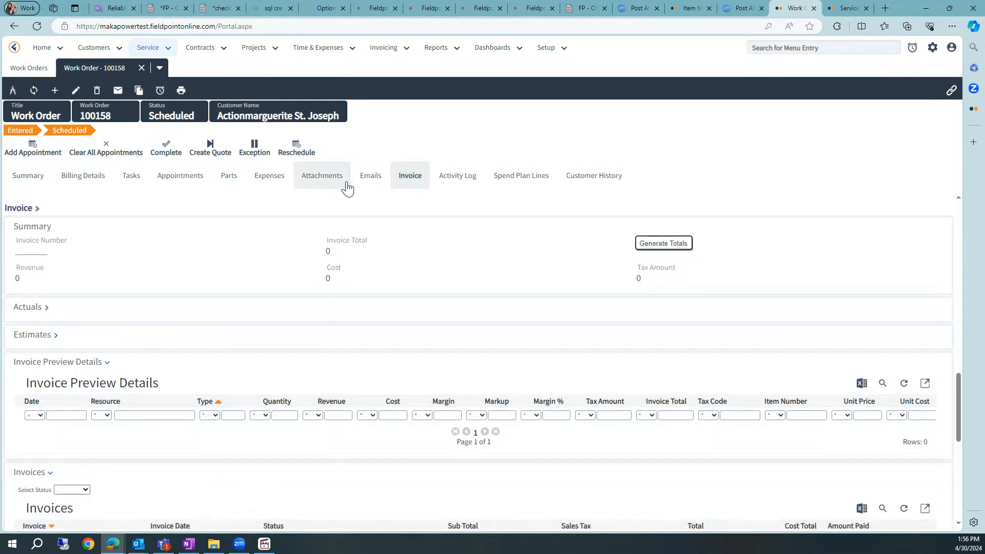
Step: Check the work order's parts lines and generate the invoice totals
{"action": "left_click", "coordinate": [227, 181]}
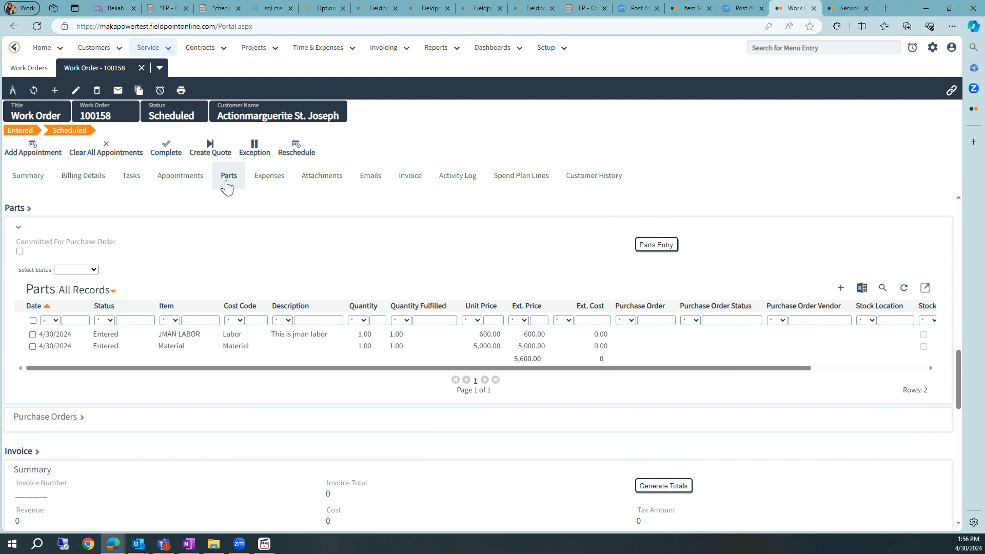
{"action": "left_click", "coordinate": [409, 180]}
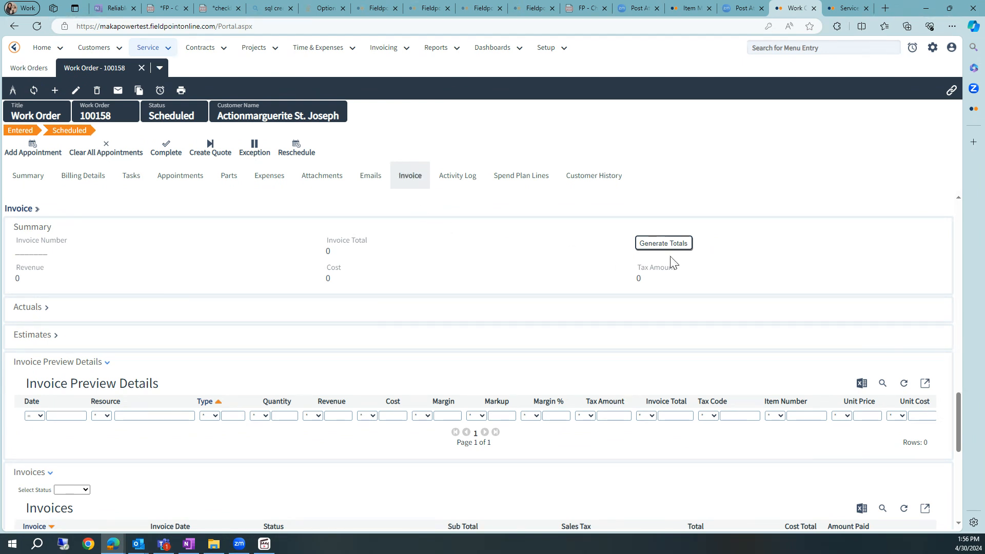
{"action": "left_click", "coordinate": [682, 244]}
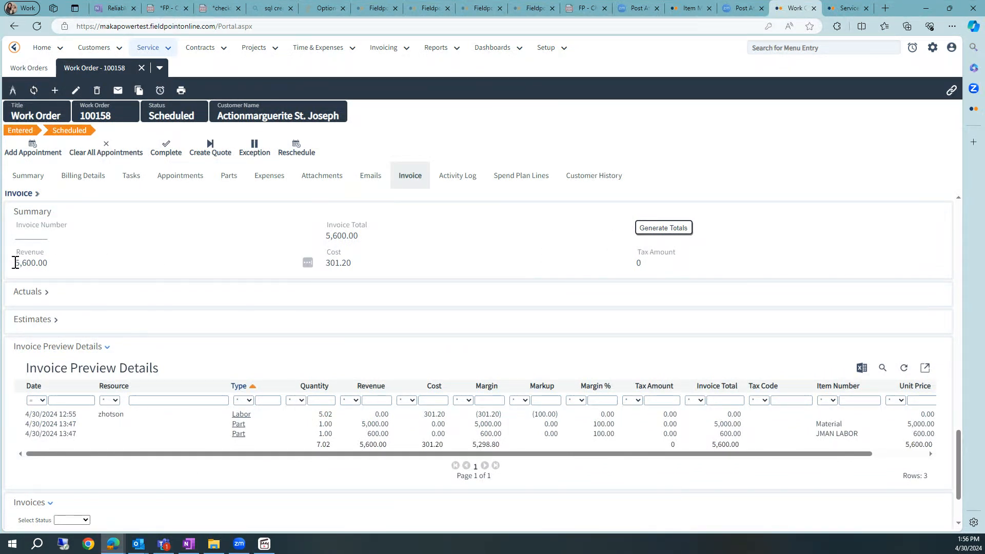
Step: Examine the invoice revenue and cost, the actual margin and margin percentage, and the labor and part lines in the invoice preview
{"action": "left_click_drag", "start_coordinate": [15, 263], "coordinate": [60, 261]}
{"action": "left_click", "coordinate": [361, 261]}
{"action": "left_click_drag", "start_coordinate": [327, 263], "coordinate": [373, 263]}
{"action": "left_click", "coordinate": [48, 293]}
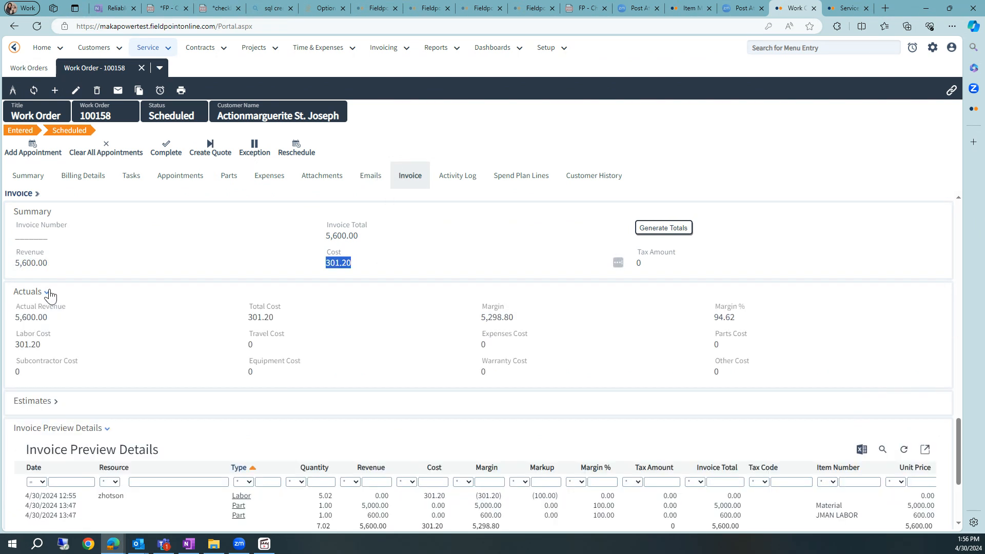
{"action": "left_click_drag", "start_coordinate": [481, 317], "coordinate": [532, 317]}
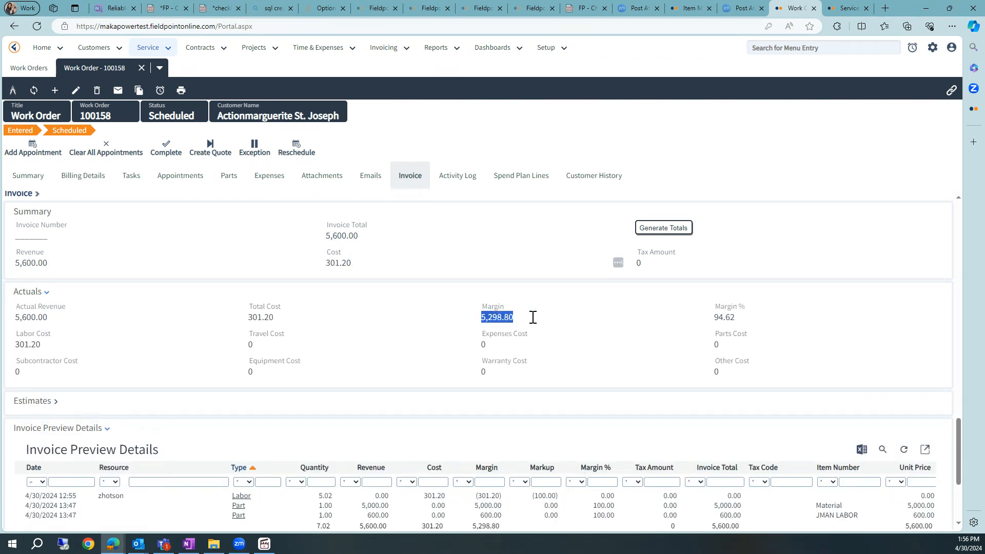
{"action": "left_click_drag", "start_coordinate": [737, 317], "coordinate": [715, 317]}
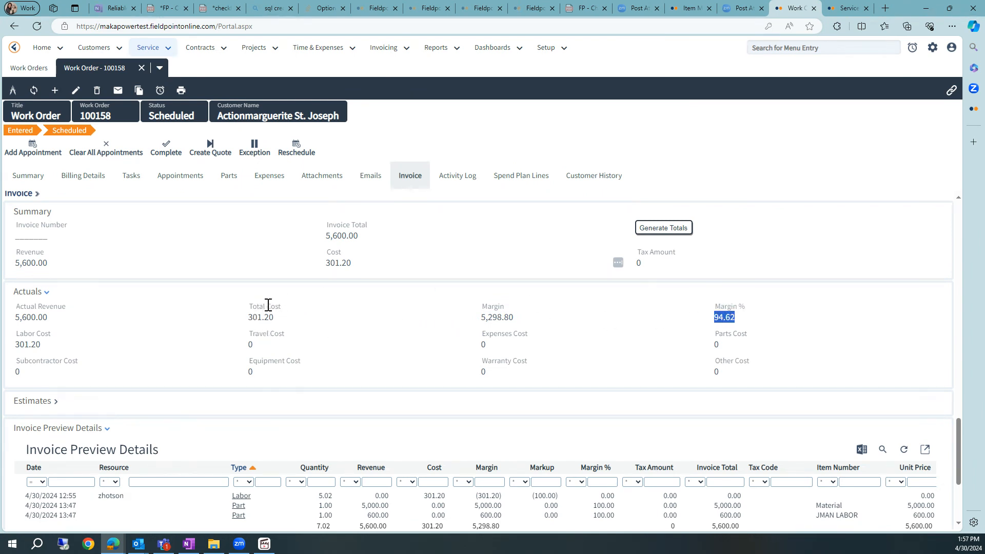
{"action": "scroll", "coordinate": [268, 305], "scroll_direction": "down", "scroll_amount": 1}
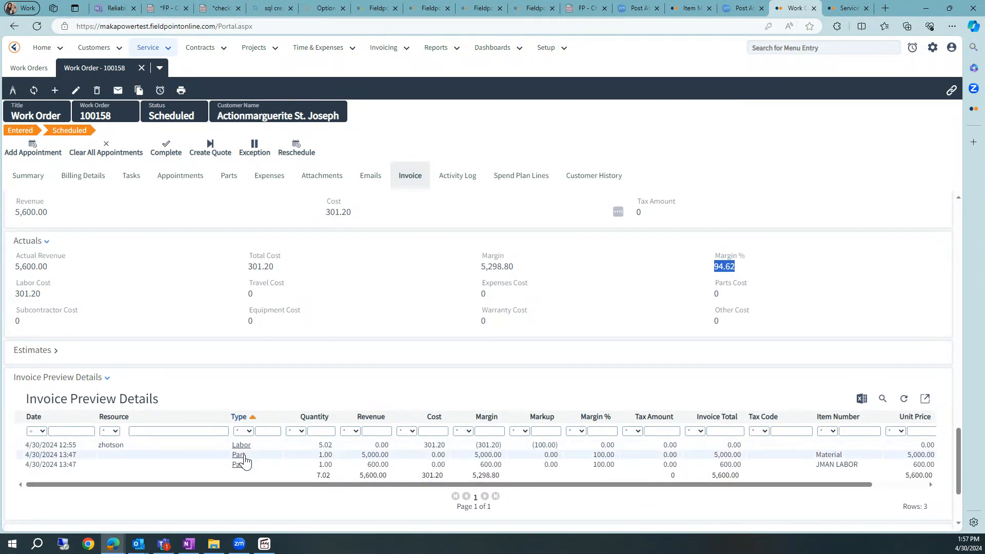
{"action": "scroll", "coordinate": [511, 395], "scroll_direction": "down", "scroll_amount": 1}
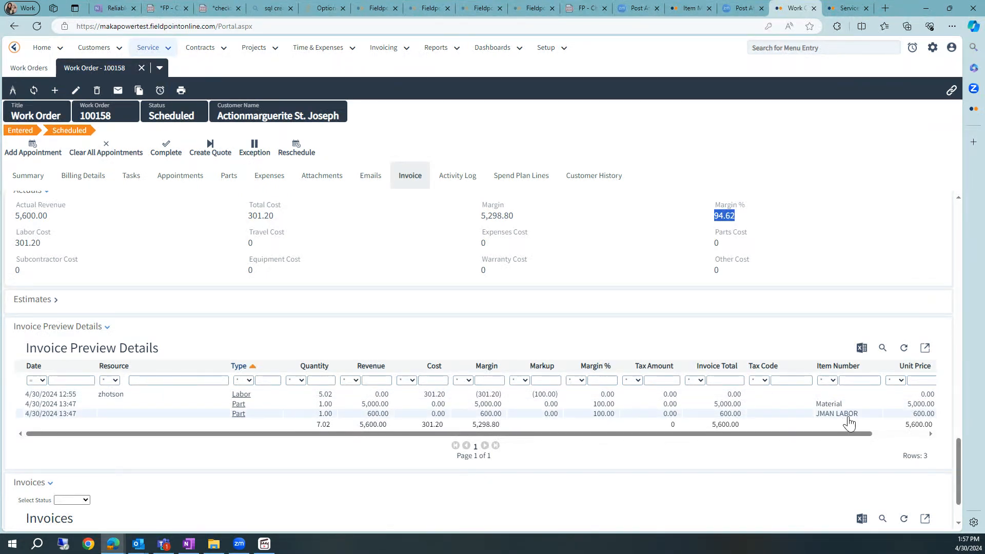
Step: Start a new parts line on the work order with item *PONeeded and cost code Material
{"action": "left_click", "coordinate": [232, 179]}
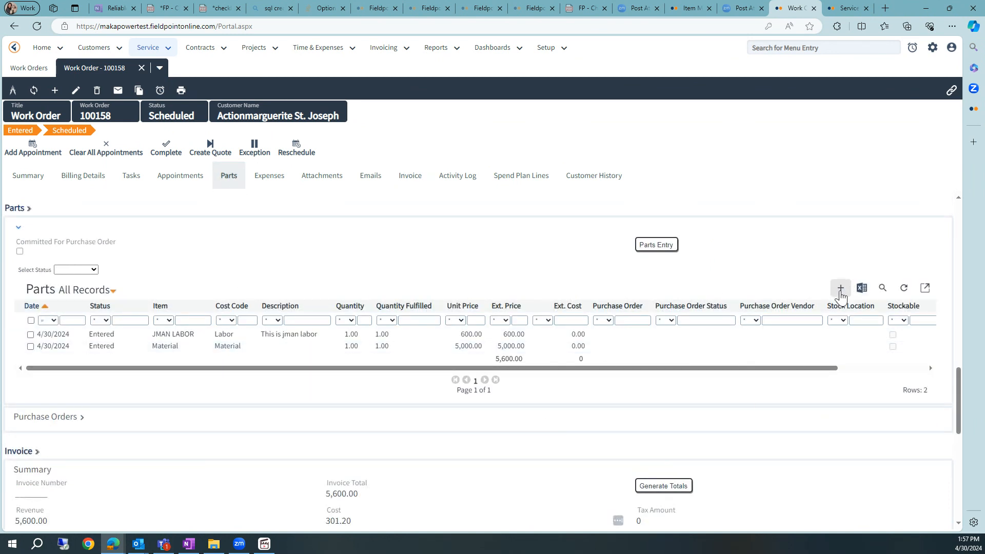
{"action": "left_click", "coordinate": [841, 288]}
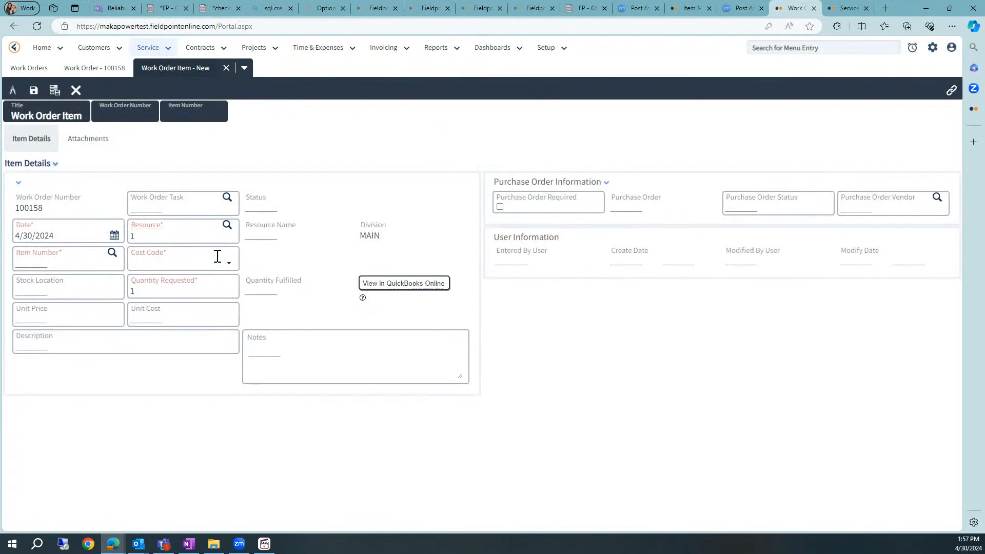
{"action": "left_click", "coordinate": [112, 252]}
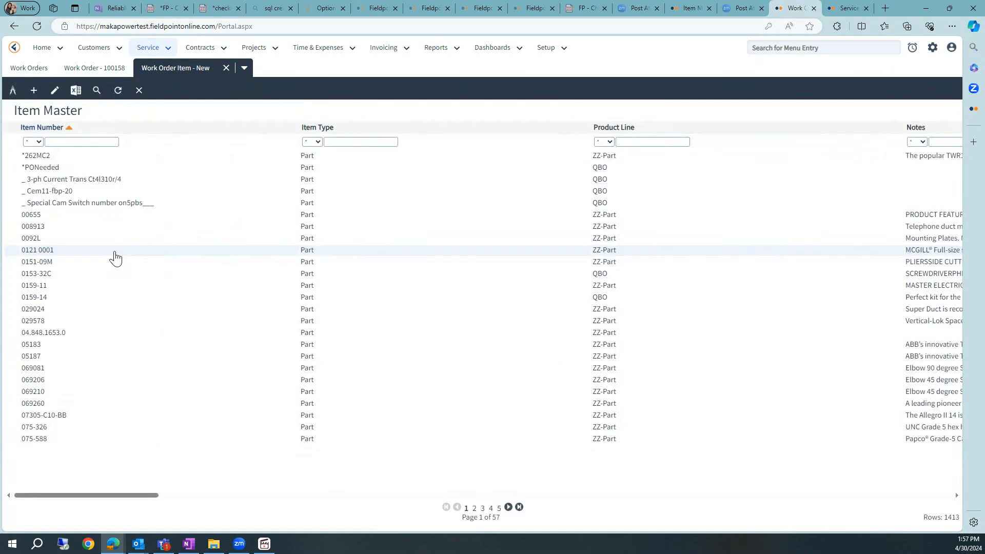
{"action": "left_click", "coordinate": [53, 169]}
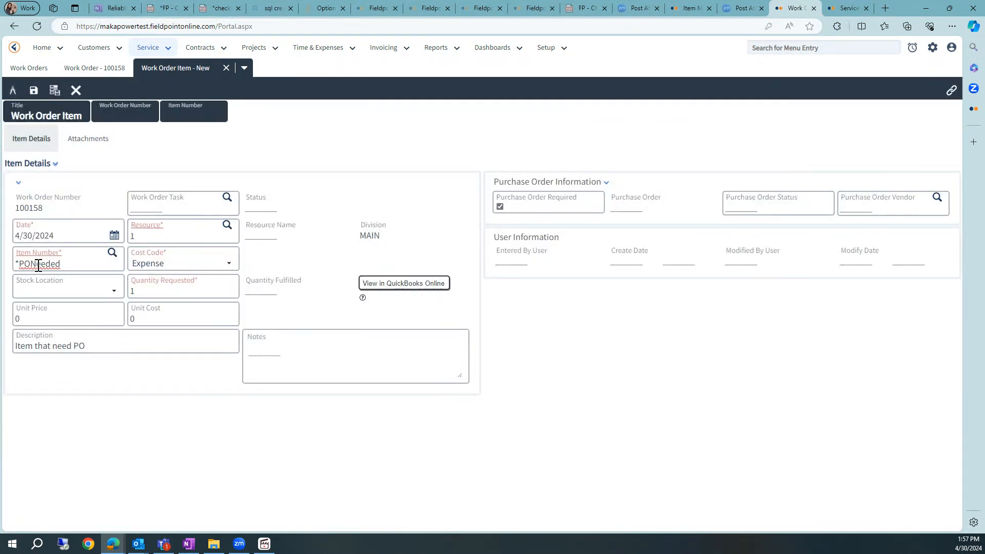
{"action": "left_click", "coordinate": [162, 269]}
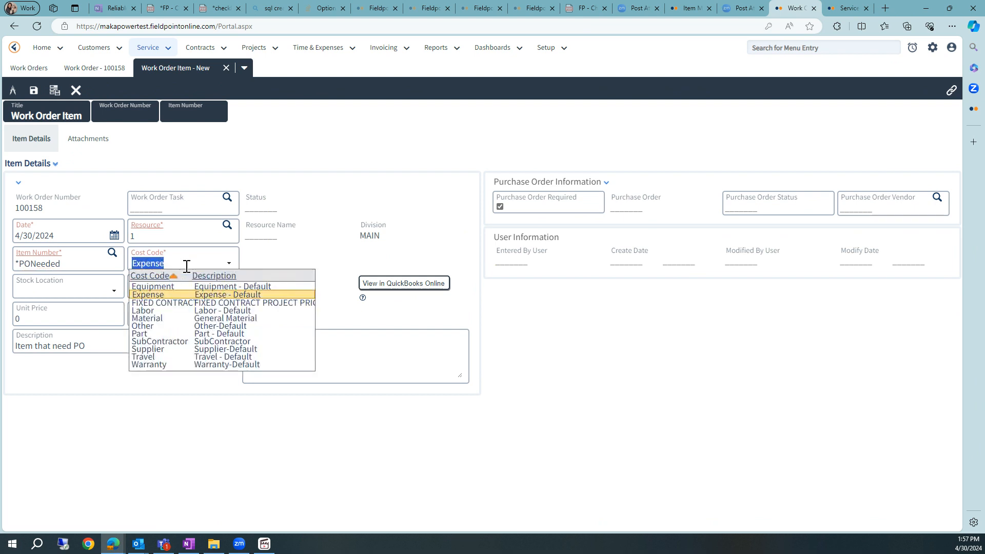
{"action": "left_click", "coordinate": [168, 320]}
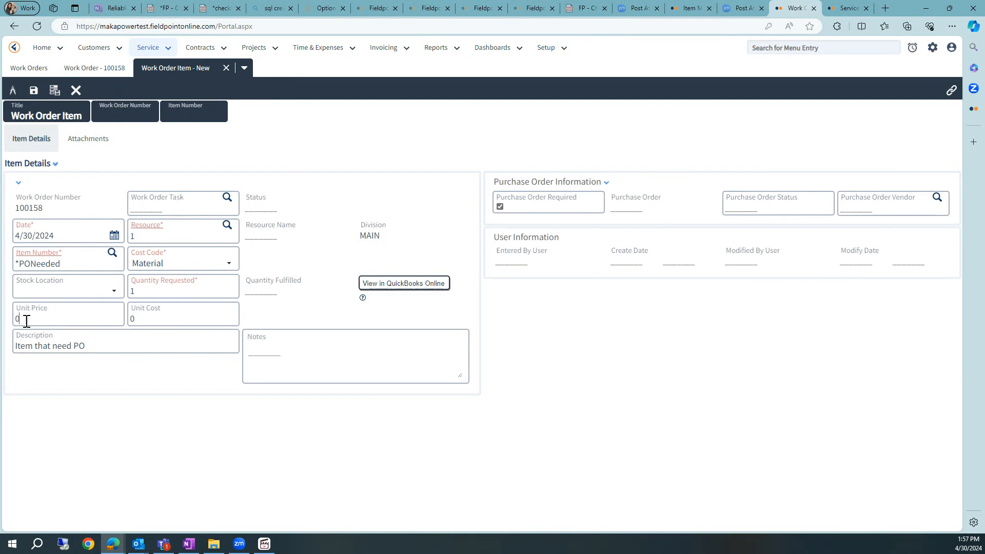
Step: Check the quoted parts prices, set the new item's unit cost to 3,000.00, and enter the note "buy $3000 materials"
{"action": "left_click", "coordinate": [101, 315]}
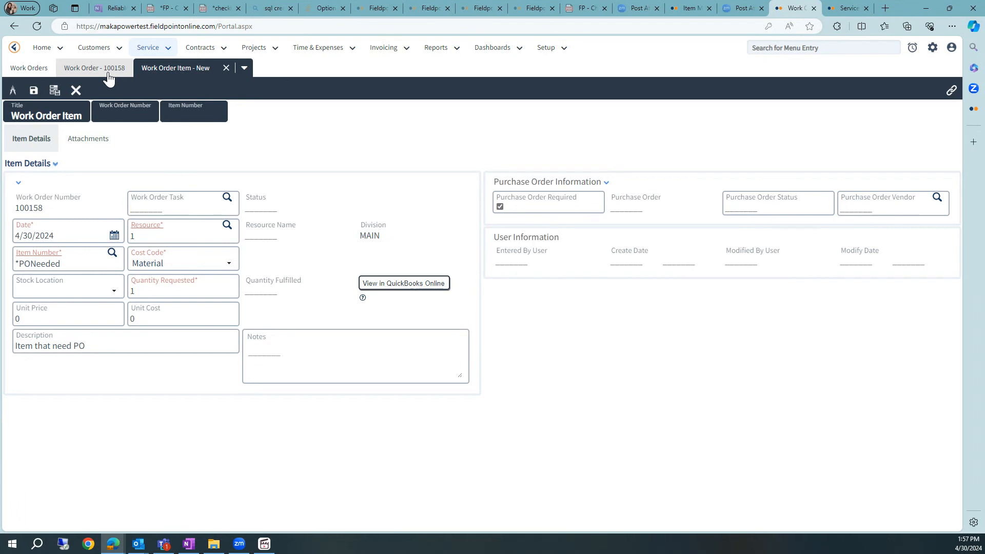
{"action": "left_click", "coordinate": [107, 72]}
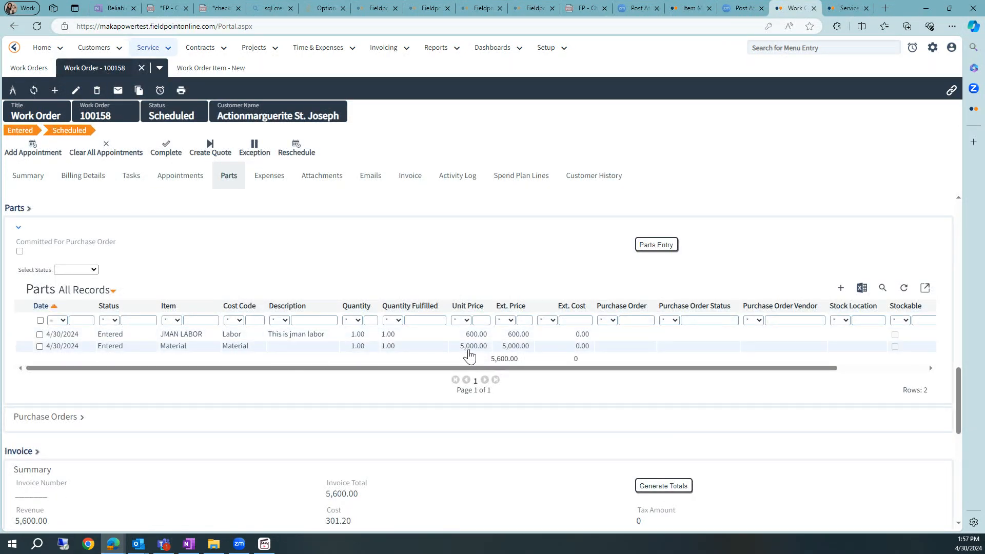
{"action": "left_click", "coordinate": [211, 68]}
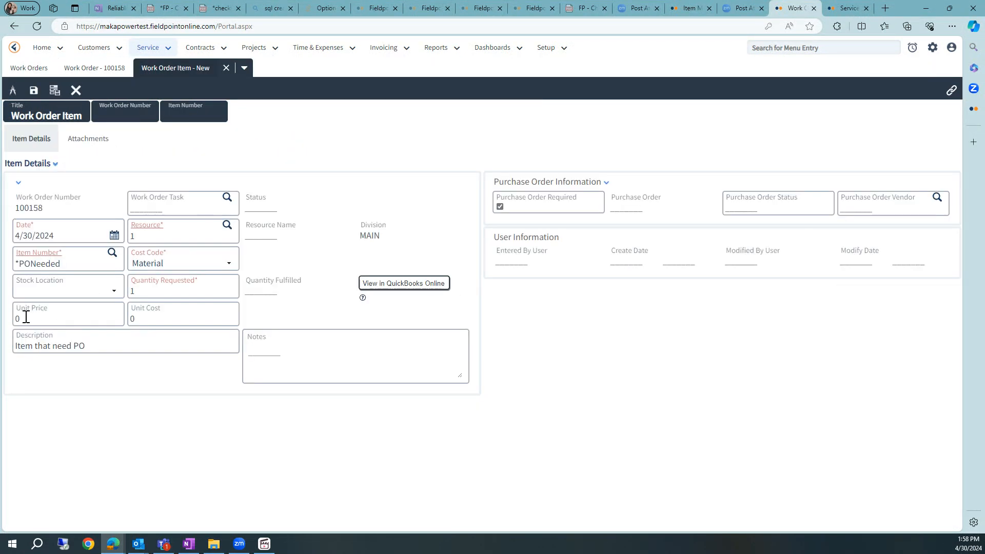
{"action": "double_click", "coordinate": [135, 320]}
{"action": "left_click", "coordinate": [299, 353]}
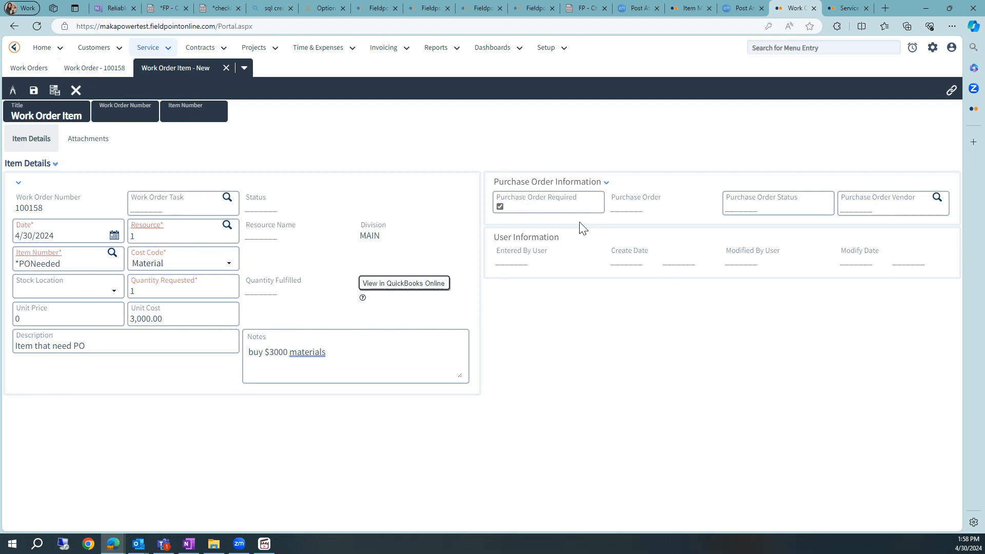
Step: Assign a purchase order vendor to the item, set its stock location to ZZ-MAIN, and save it
{"action": "left_click", "coordinate": [939, 199]}
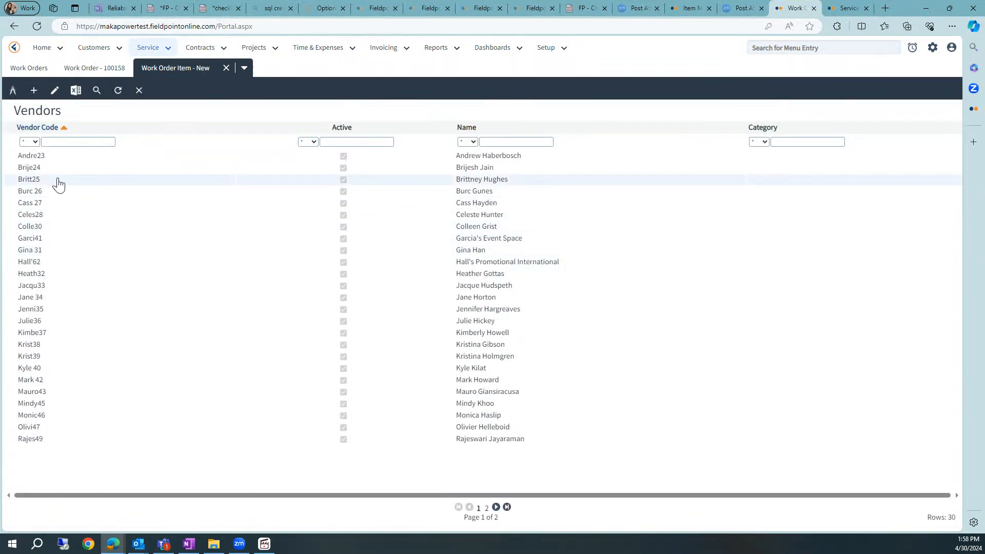
{"action": "left_click", "coordinate": [34, 215]}
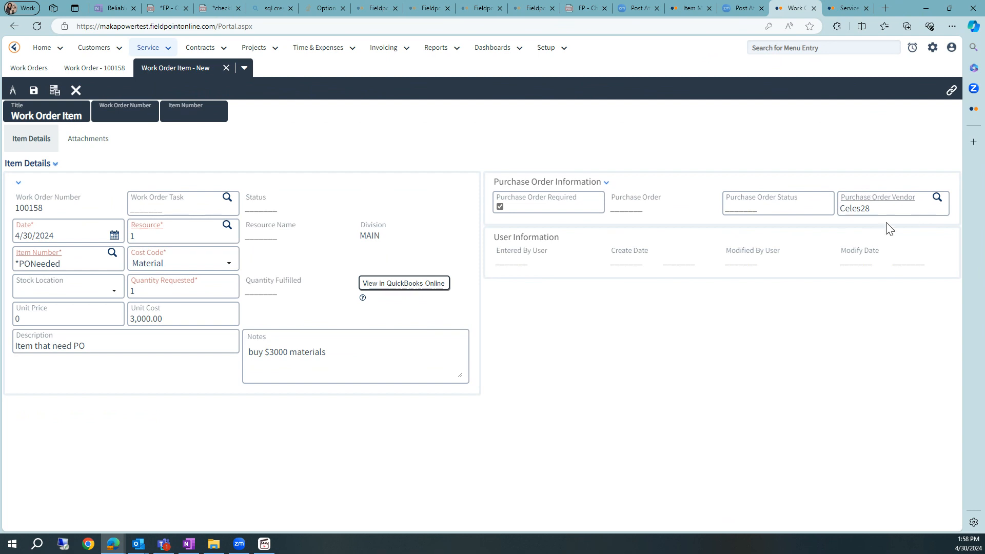
{"action": "left_click", "coordinate": [34, 91]}
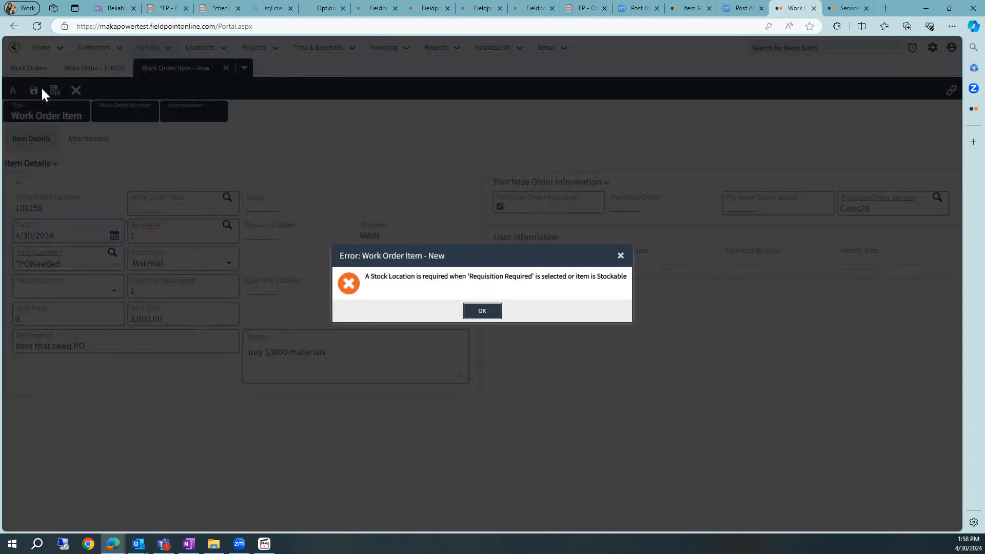
{"action": "left_click", "coordinate": [482, 311]}
{"action": "left_click", "coordinate": [114, 291]}
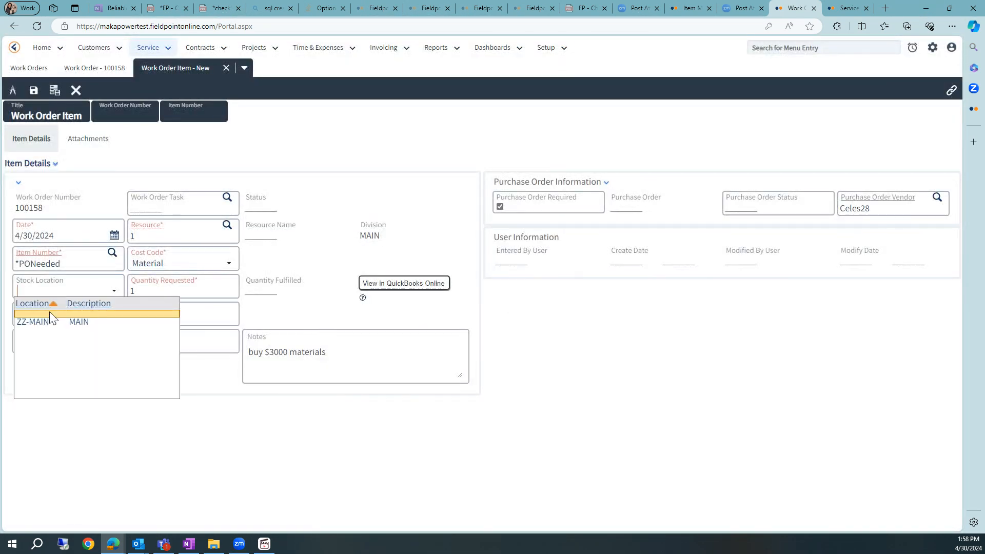
{"action": "left_click", "coordinate": [49, 319]}
{"action": "left_click", "coordinate": [34, 91]}
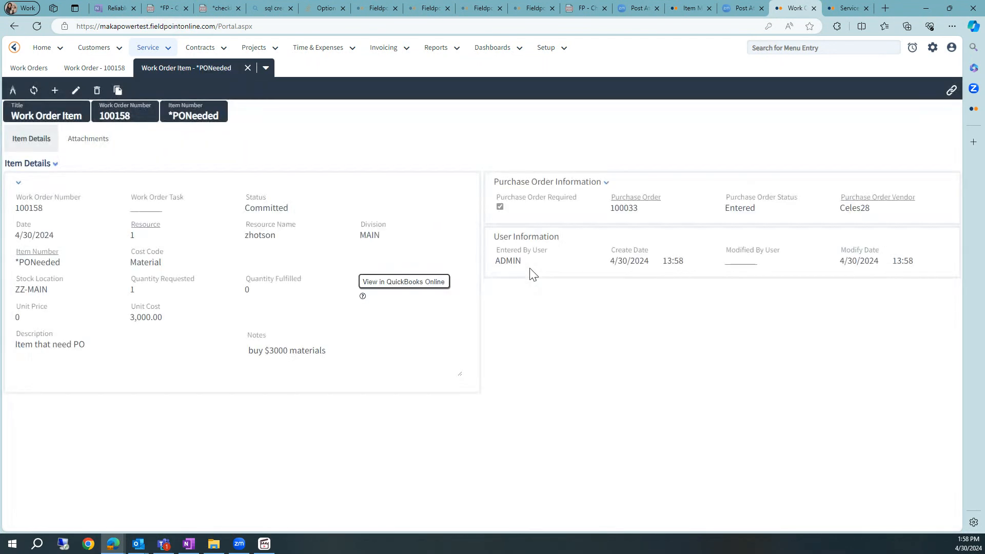
Step: Close the saved item and regenerate the work order's invoice totals
{"action": "left_click", "coordinate": [247, 68]}
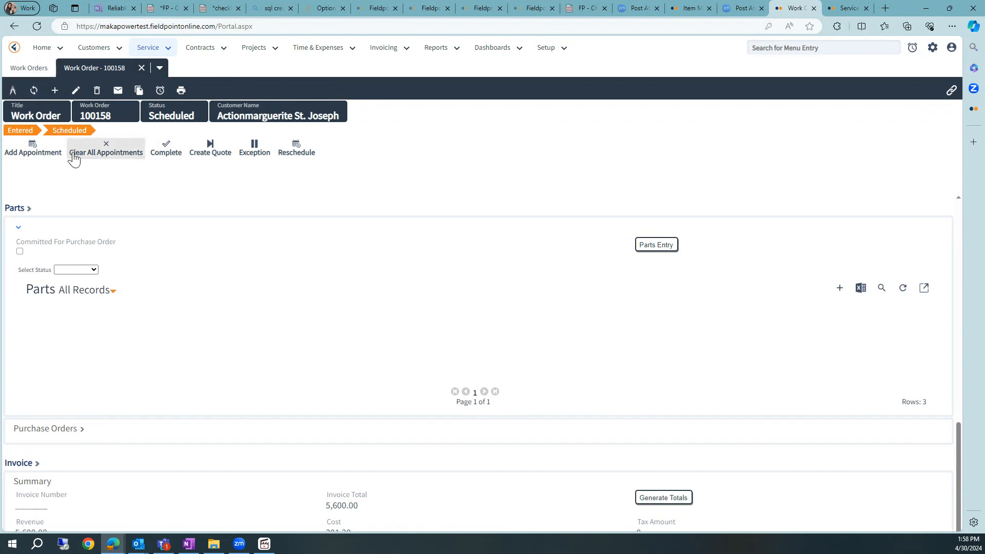
{"action": "left_click", "coordinate": [34, 91]}
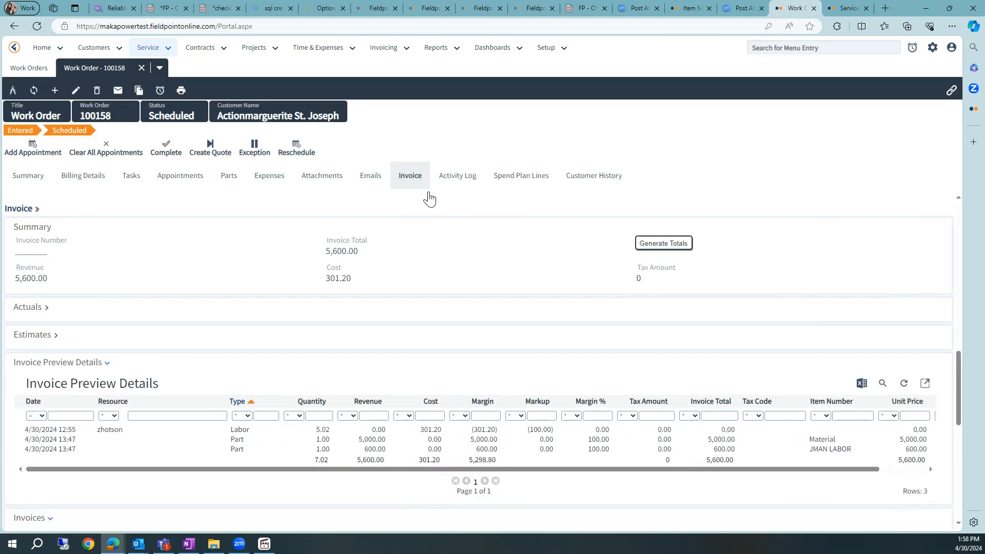
{"action": "left_click", "coordinate": [672, 245]}
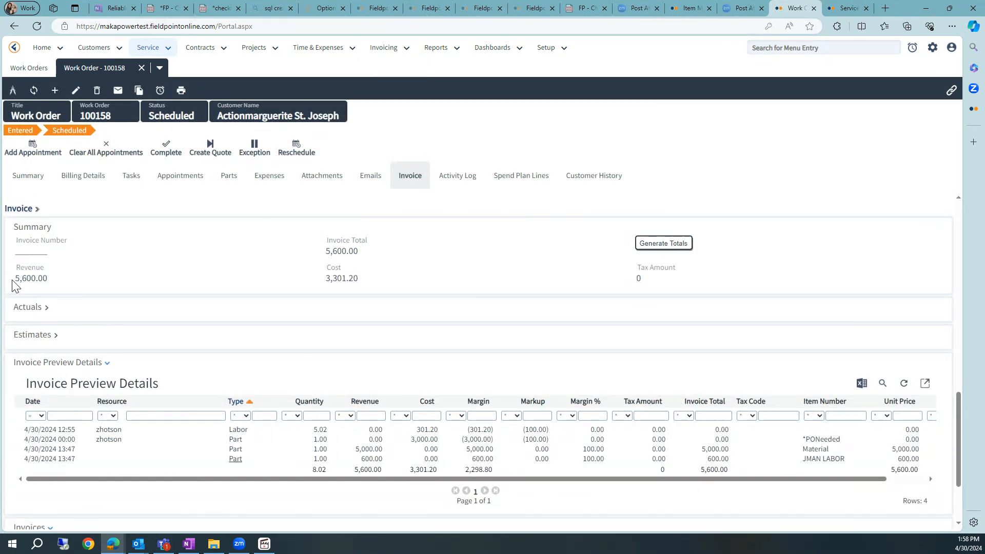
Step: Examine the regenerated revenue, cost and margin figures, and compare the *PONeeded line's cost with the preview's revenue total
{"action": "left_click_drag", "start_coordinate": [16, 278], "coordinate": [56, 280]}
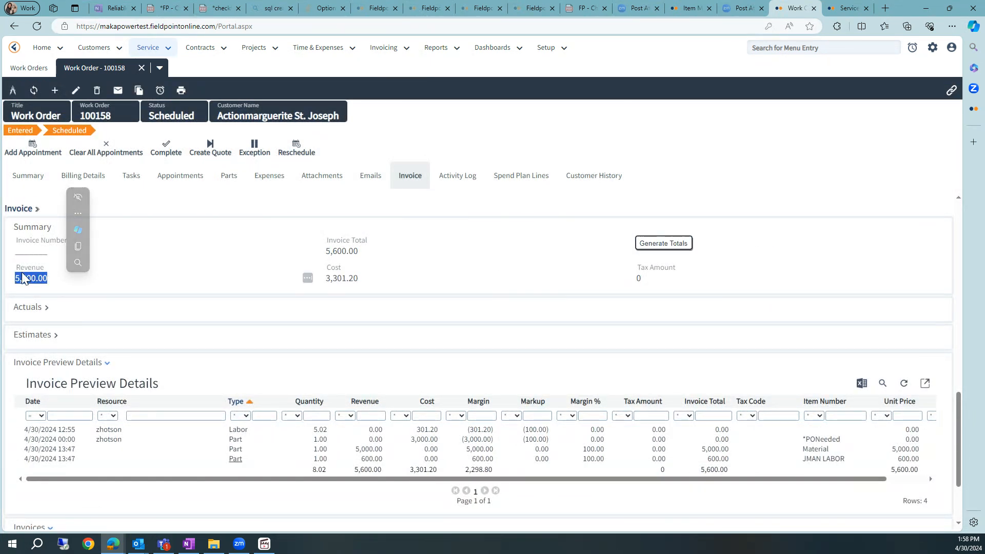
{"action": "left_click_drag", "start_coordinate": [365, 278], "coordinate": [326, 278]}
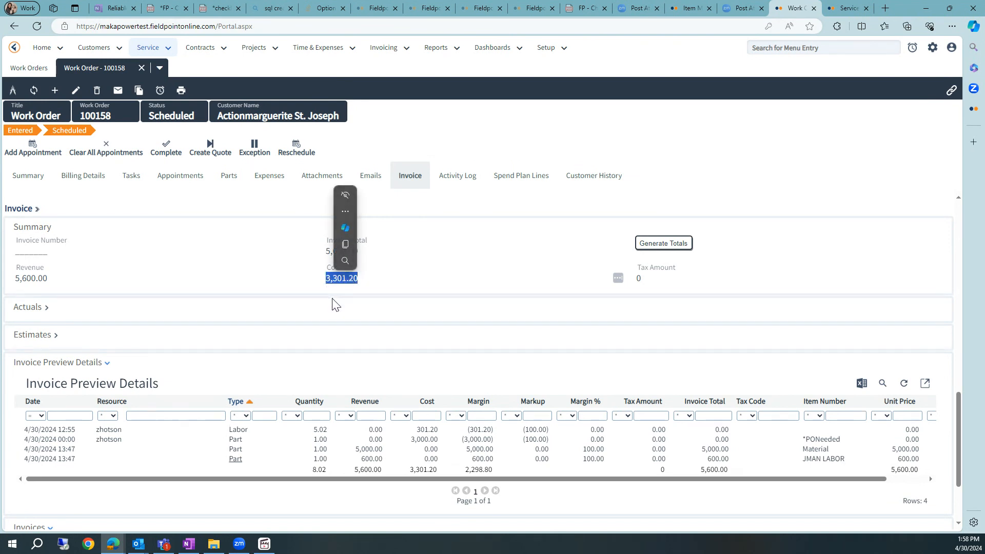
{"action": "left_click", "coordinate": [338, 283]}
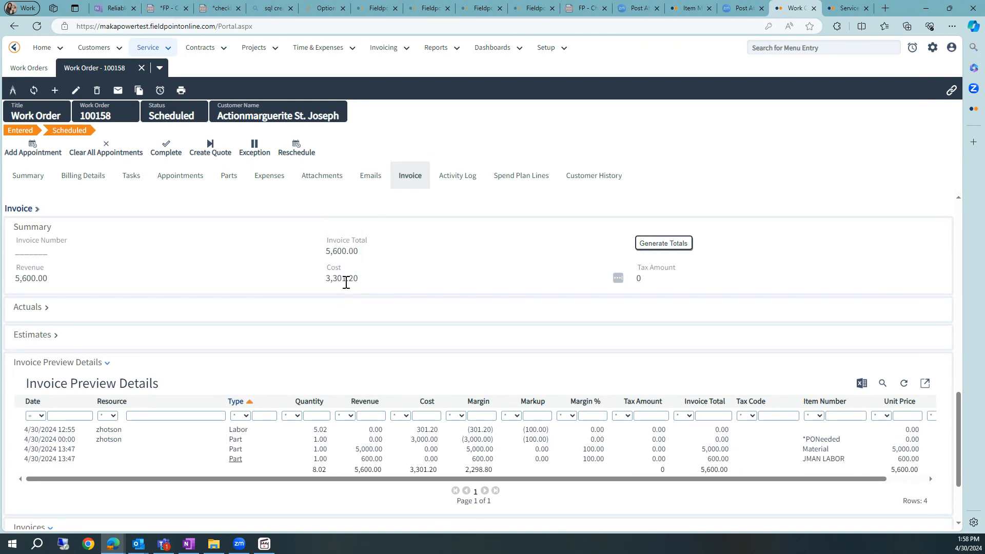
{"action": "left_click", "coordinate": [32, 308]}
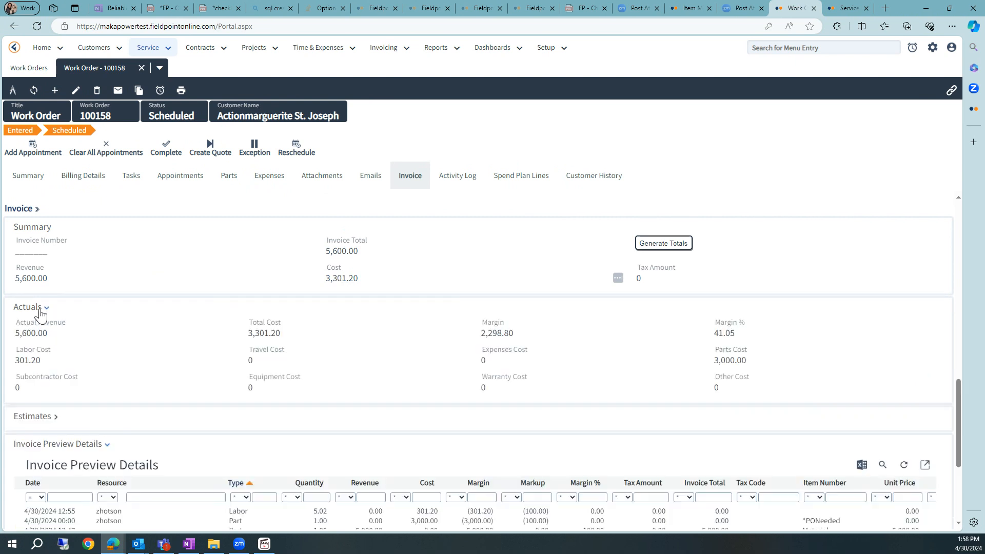
{"action": "double_click", "coordinate": [481, 332]}
{"action": "double_click", "coordinate": [724, 333]}
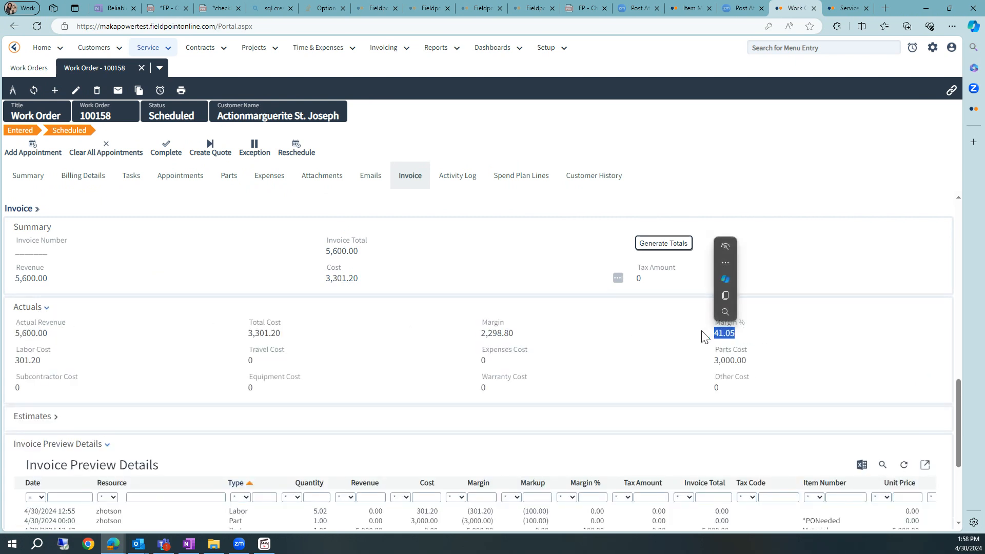
{"action": "scroll", "coordinate": [584, 367], "scroll_direction": "down", "scroll_amount": 3}
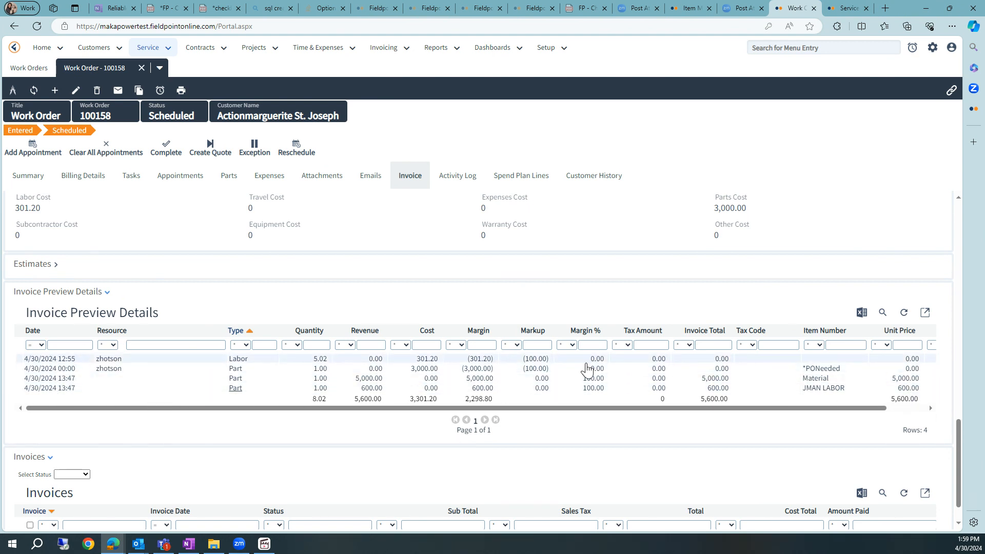
{"action": "double_click", "coordinate": [357, 400]}
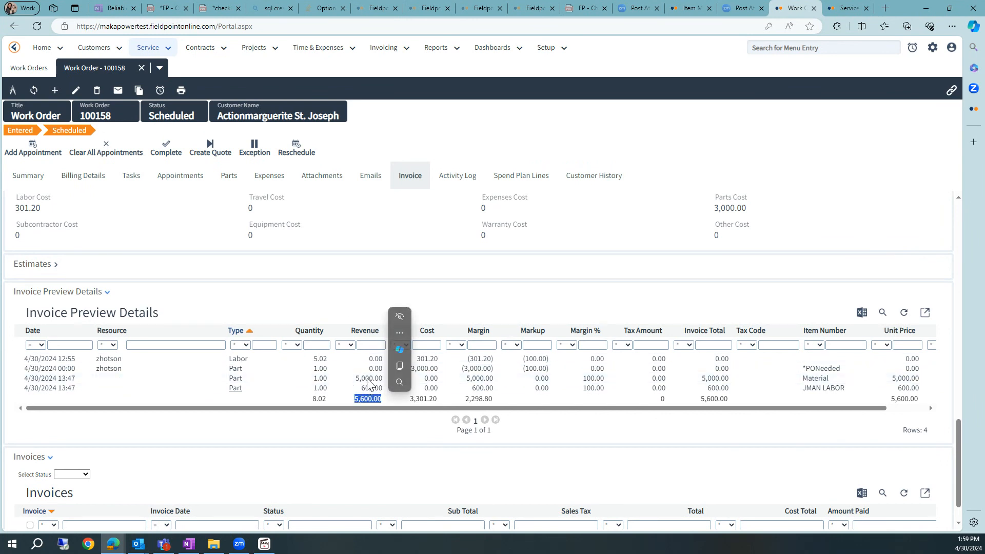
{"action": "left_click", "coordinate": [416, 454]}
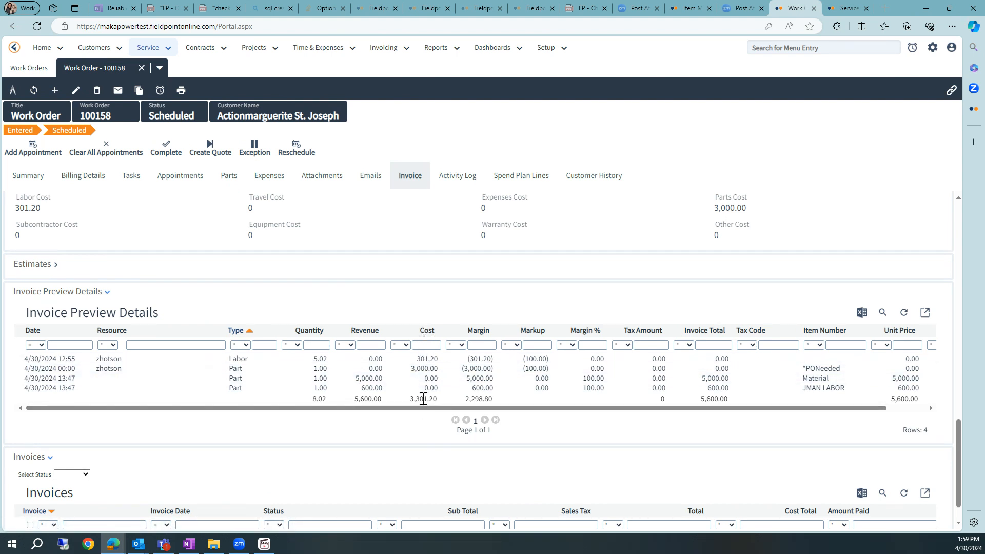
{"action": "left_click_drag", "start_coordinate": [411, 370], "coordinate": [437, 373]}
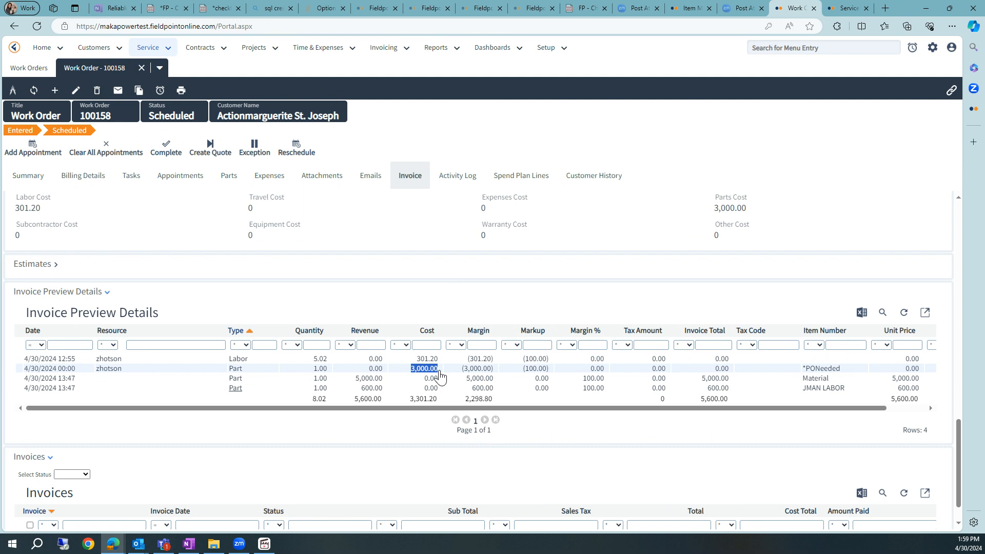
Step: Fulfill the purchase order linked to the *PONeeded part line and close the purchase order record
{"action": "left_click_drag", "start_coordinate": [416, 361], "coordinate": [439, 362]}
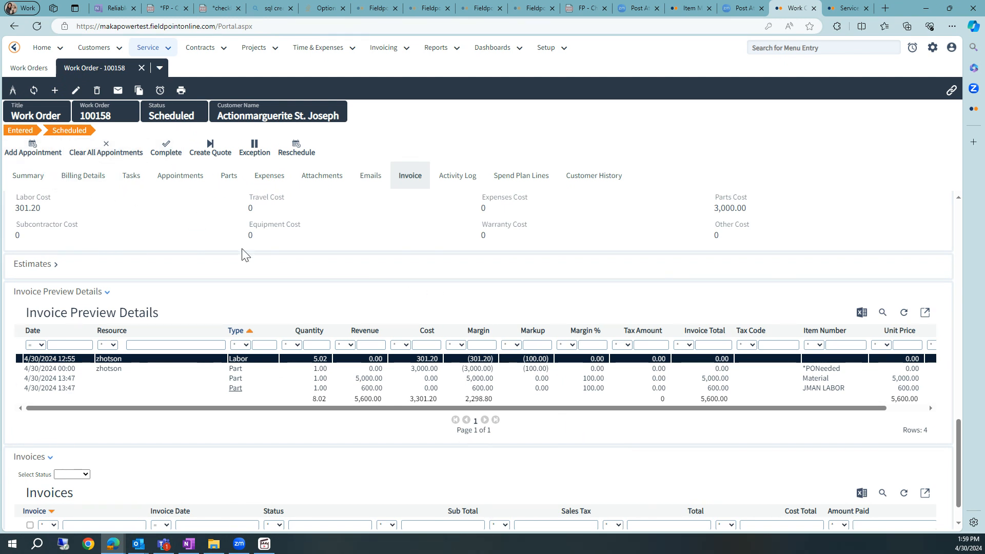
{"action": "left_click", "coordinate": [230, 182]}
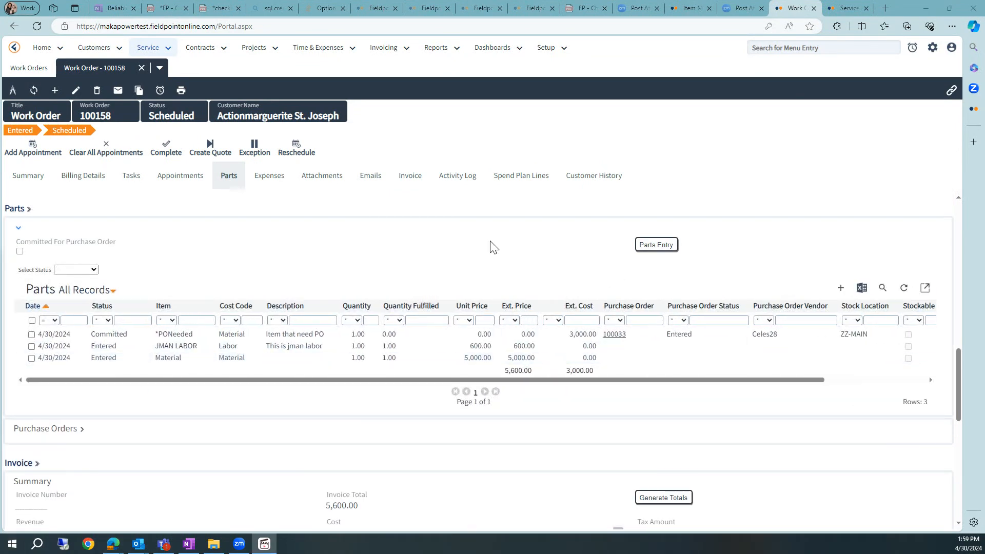
{"action": "left_click", "coordinate": [615, 334]}
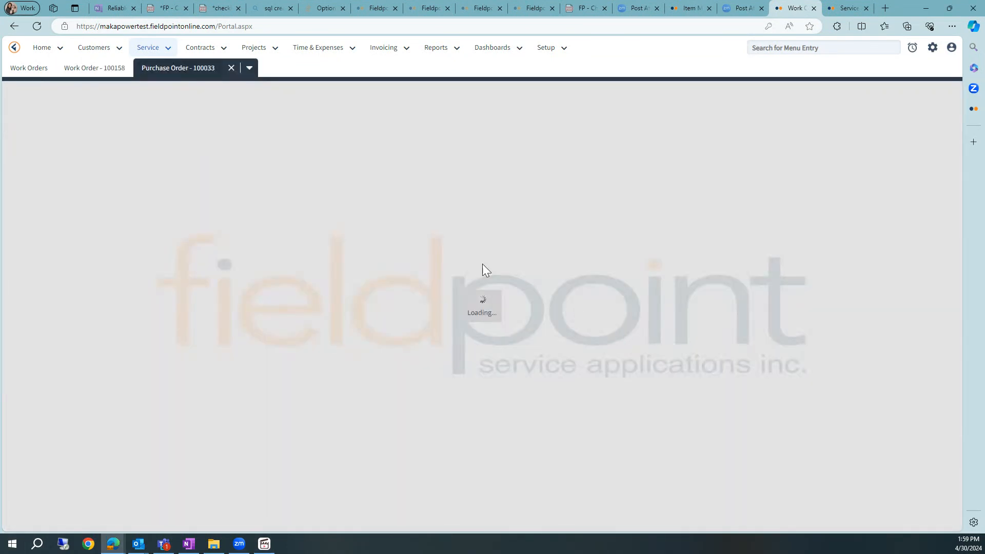
{"action": "left_click", "coordinate": [52, 146]}
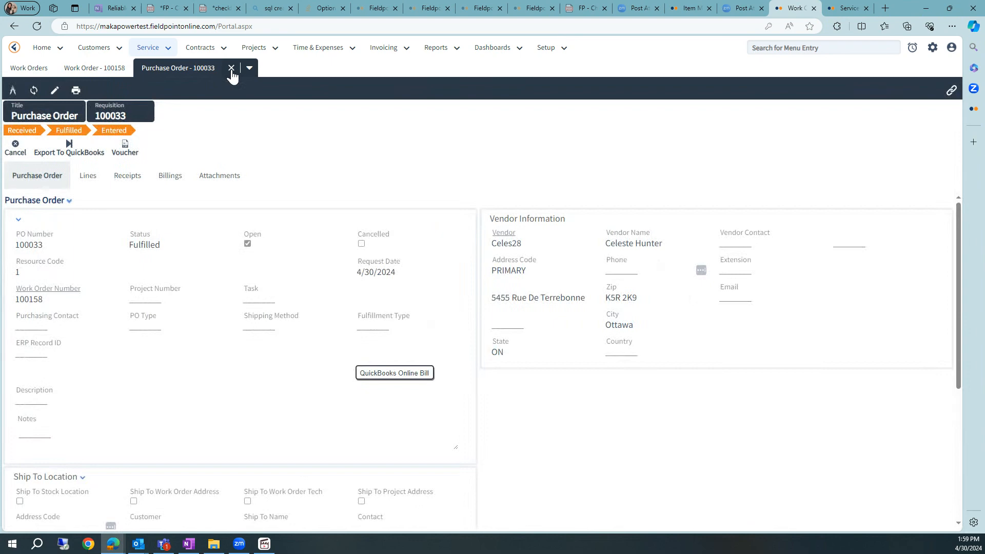
{"action": "left_click", "coordinate": [231, 68]}
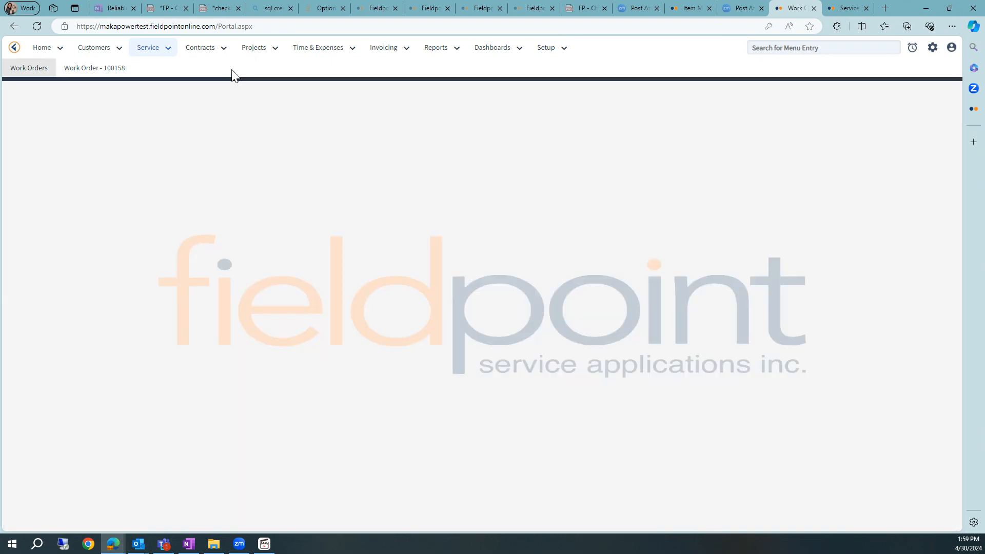
Step: Complete the work order, close it, and invoice it
{"action": "left_click", "coordinate": [169, 154]}
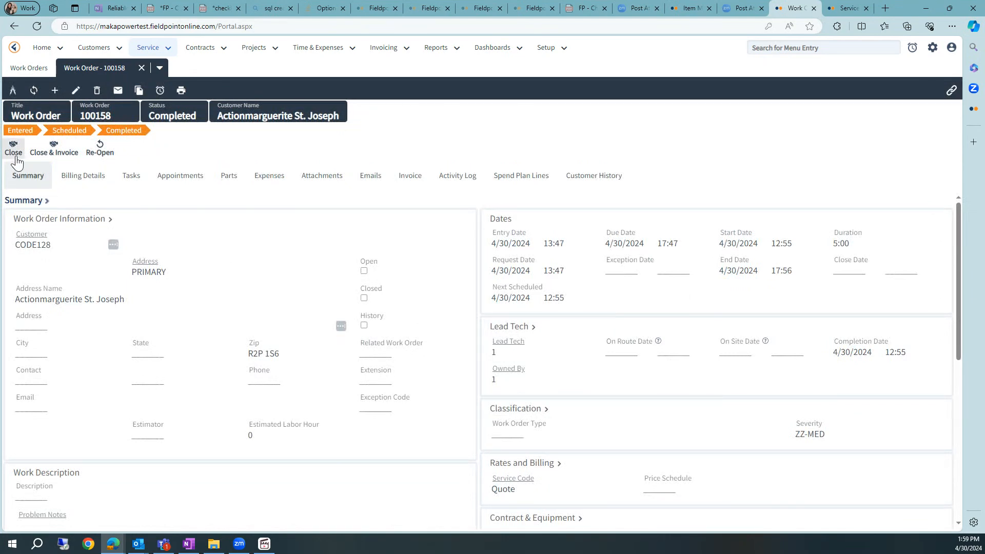
{"action": "left_click", "coordinate": [15, 154]}
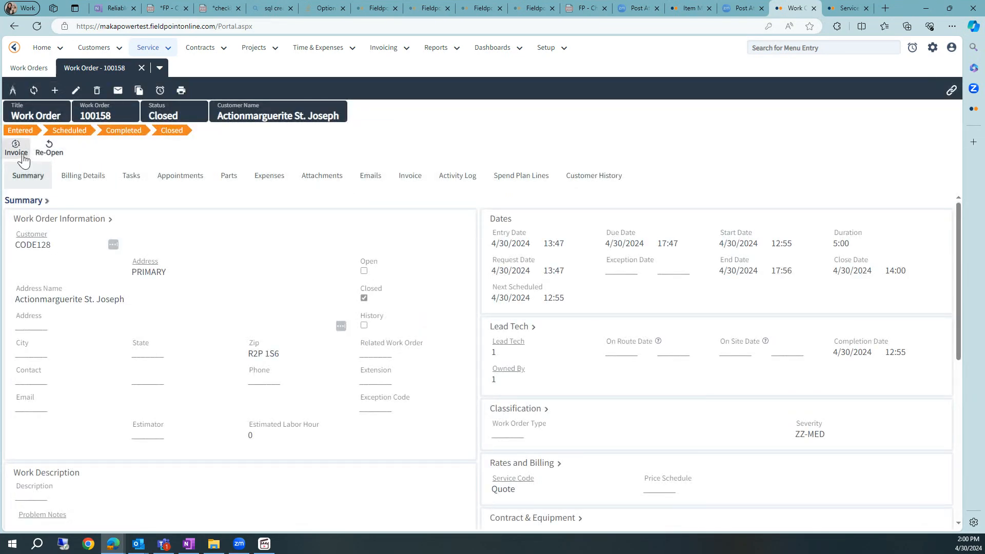
{"action": "left_click", "coordinate": [16, 152]}
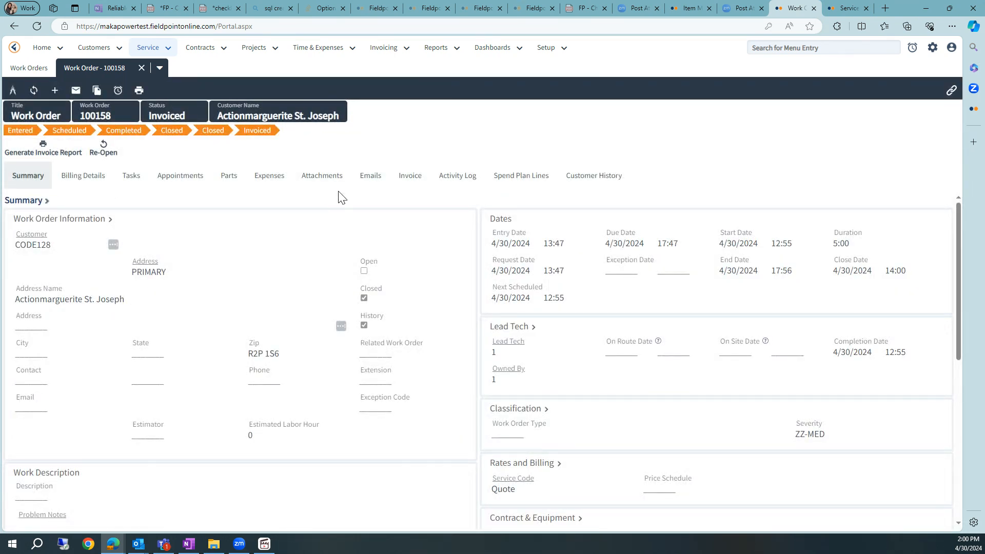
Step: Examine the sub total, total and cost total of the invoice generated for the work order
{"action": "left_click", "coordinate": [410, 176]}
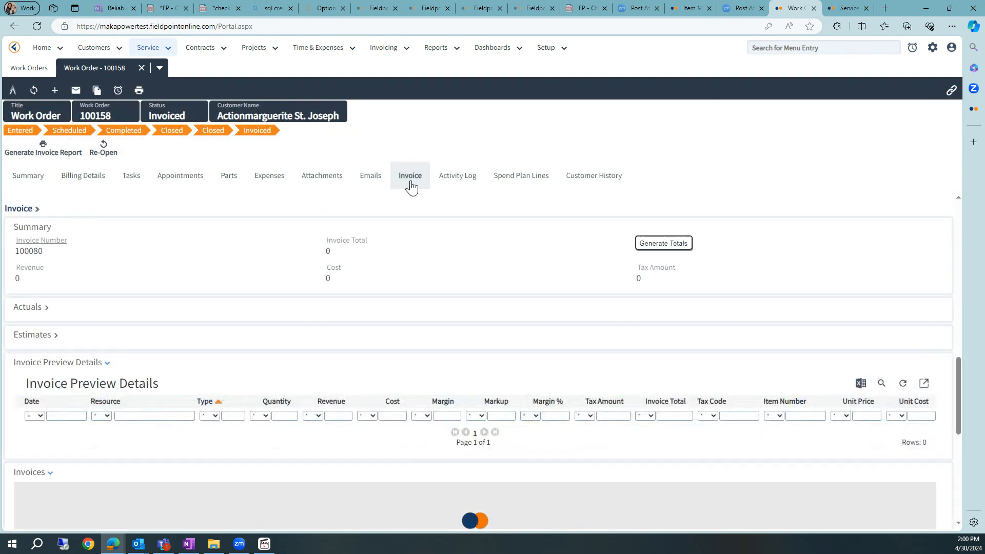
{"action": "scroll", "coordinate": [397, 345], "scroll_direction": "down", "scroll_amount": 4}
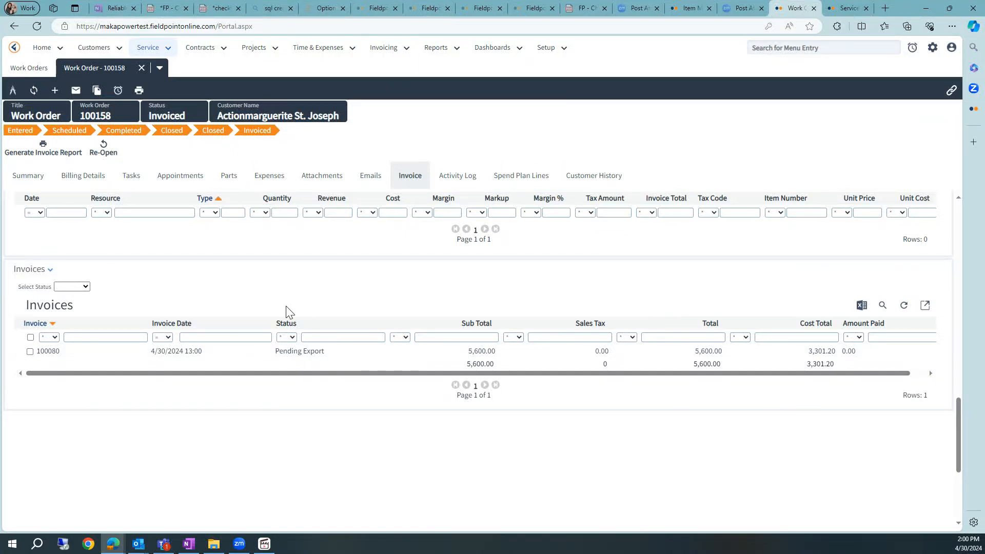
{"action": "scroll", "coordinate": [272, 313], "scroll_direction": "up", "scroll_amount": 5}
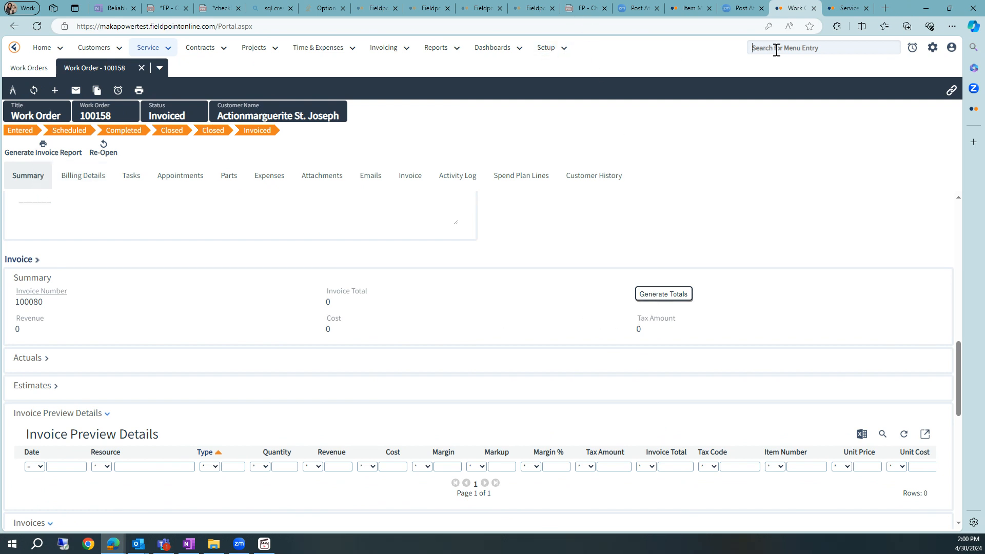
{"action": "left_click", "coordinate": [442, 52]}
{"action": "mouse_move", "coordinate": [474, 123]}
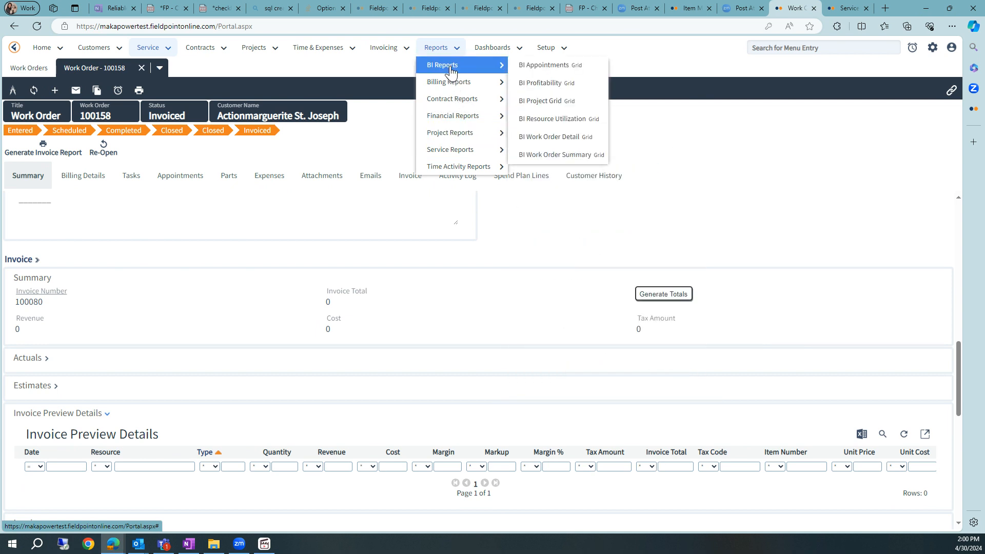
{"action": "left_click", "coordinate": [485, 52]}
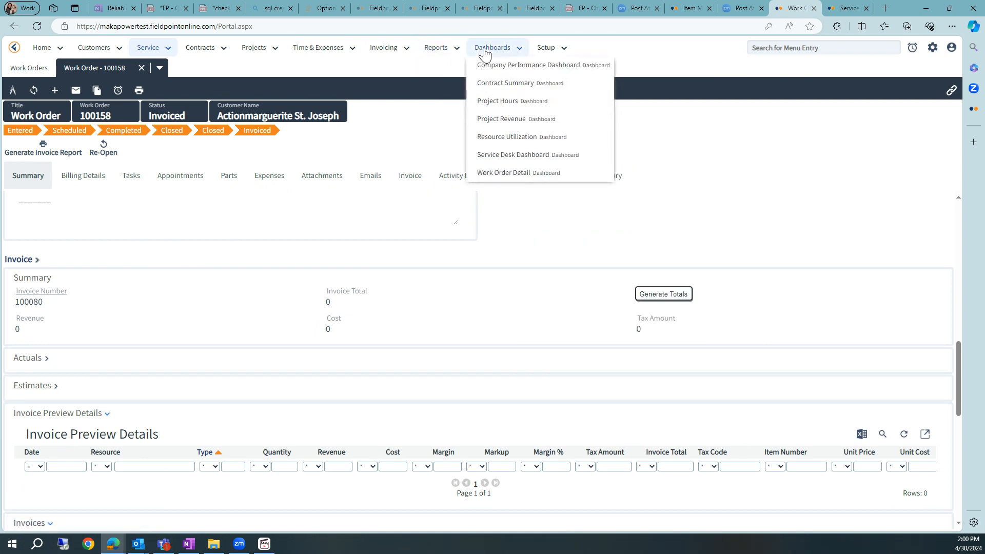
{"action": "left_click", "coordinate": [442, 49]}
{"action": "mouse_move", "coordinate": [459, 134]}
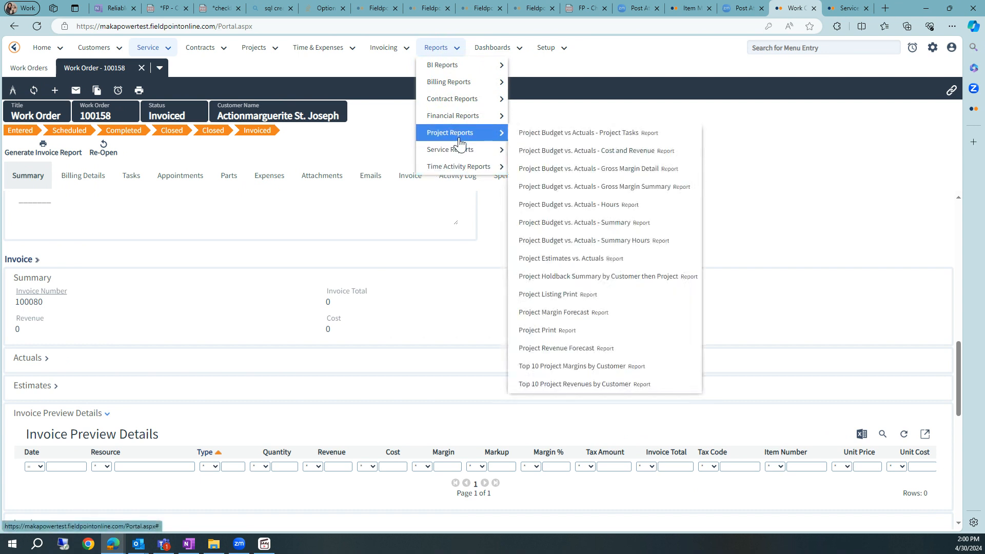
Step: Recheck the invoice totals and compare the JMAN LABOR and Material parts lines with the *PONeeded line, temporarily marking each
{"action": "scroll", "coordinate": [538, 369], "scroll_direction": "down", "scroll_amount": 5}
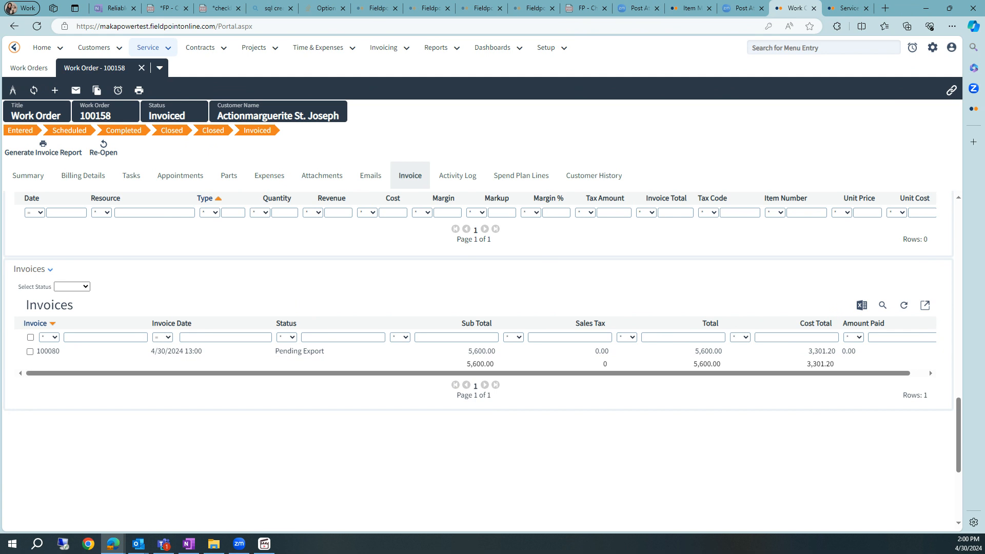
{"action": "scroll", "coordinate": [80, 529], "scroll_direction": "up", "scroll_amount": 2}
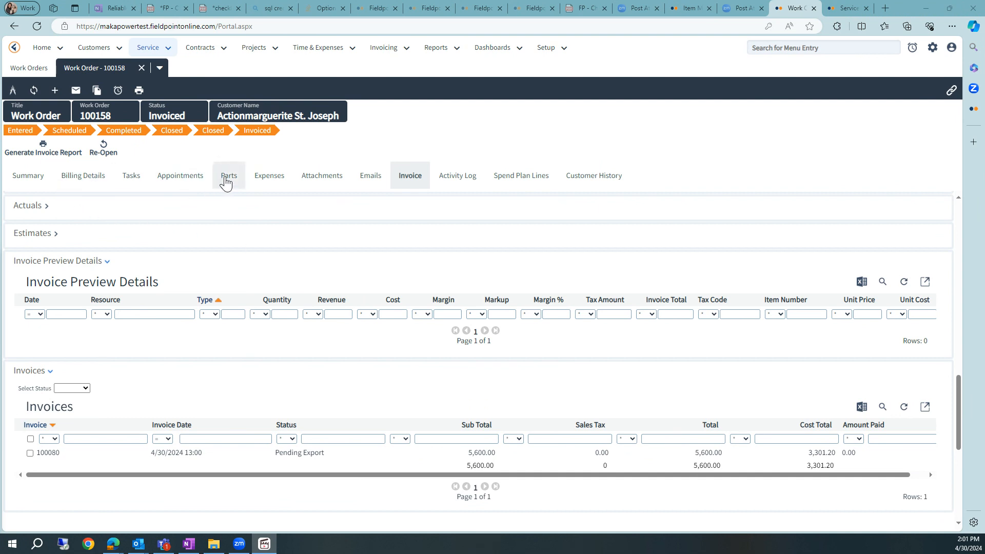
{"action": "left_click", "coordinate": [227, 179]}
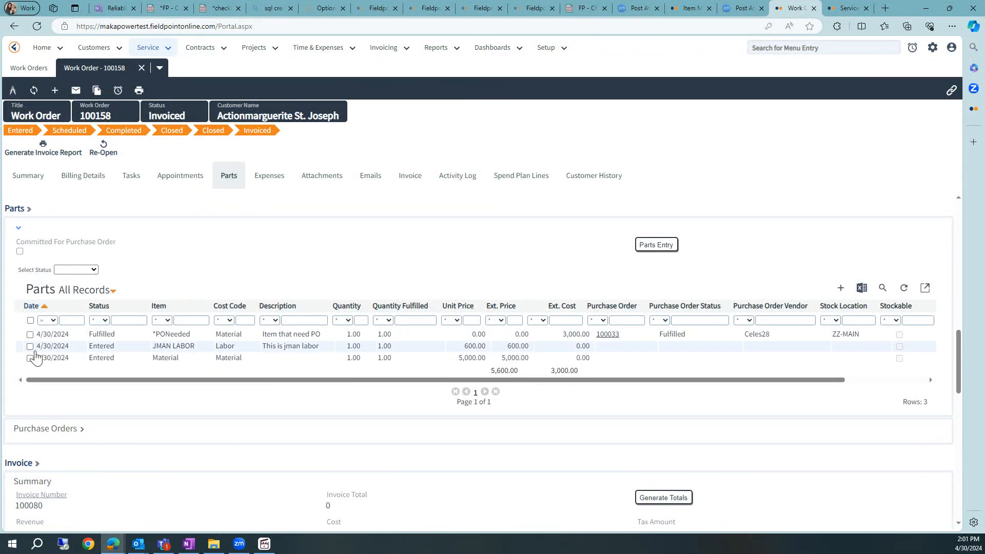
{"action": "left_click", "coordinate": [31, 346]}
{"action": "left_click", "coordinate": [31, 358]}
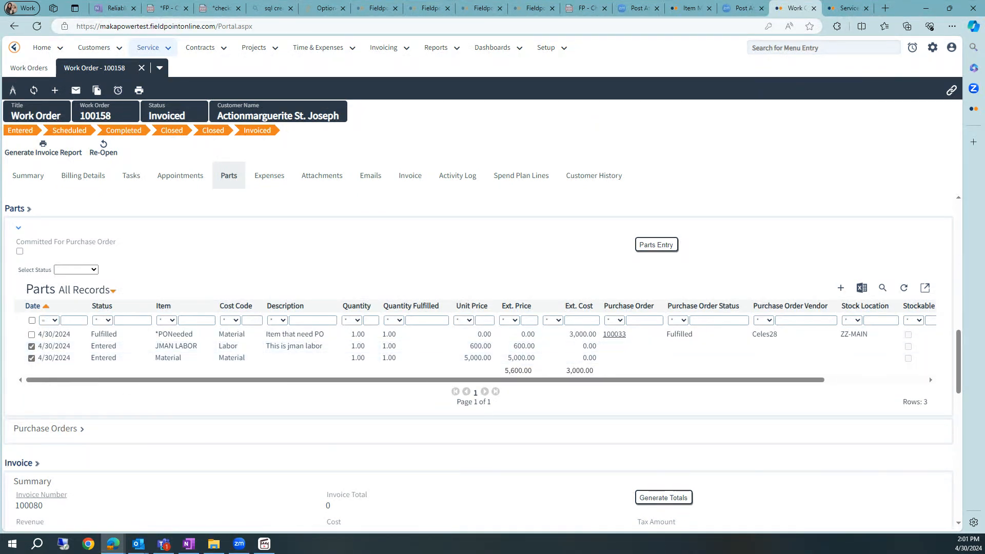
{"action": "left_click", "coordinate": [31, 346]}
{"action": "left_click", "coordinate": [31, 357]}
{"action": "left_click", "coordinate": [31, 334]}
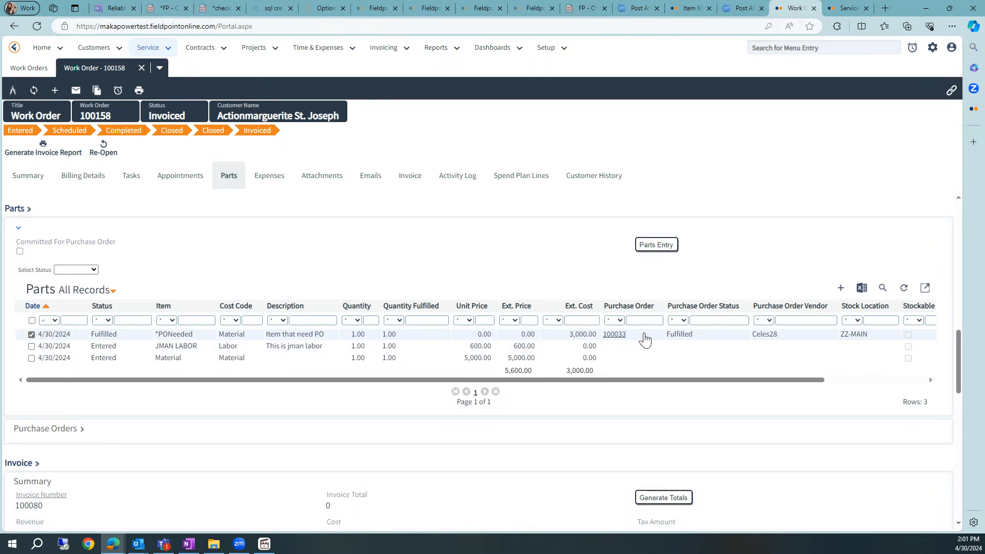
{"action": "left_click", "coordinate": [32, 336]}
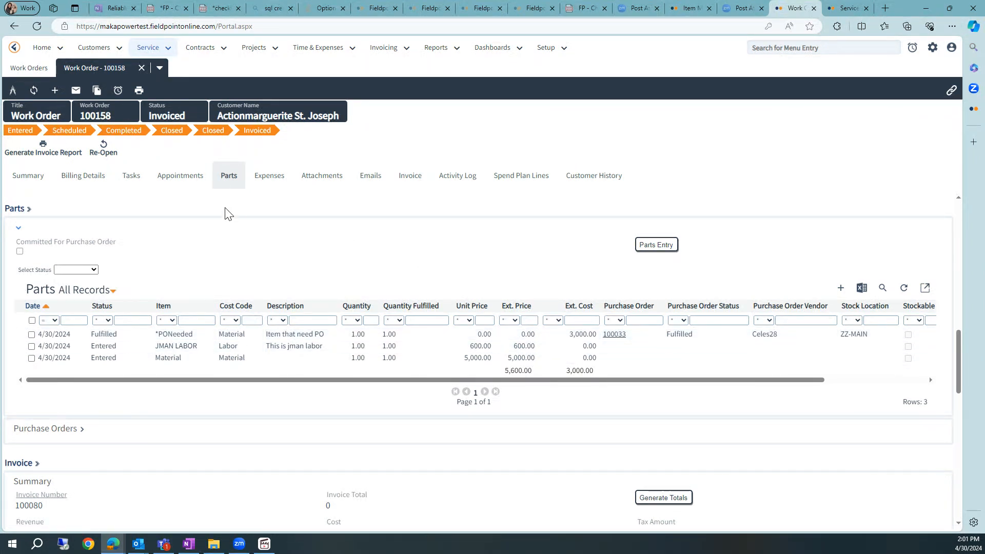
Step: Open the work order's invoiced appointment and review its work category, labor hours, prices and costs
{"action": "left_click", "coordinate": [179, 181]}
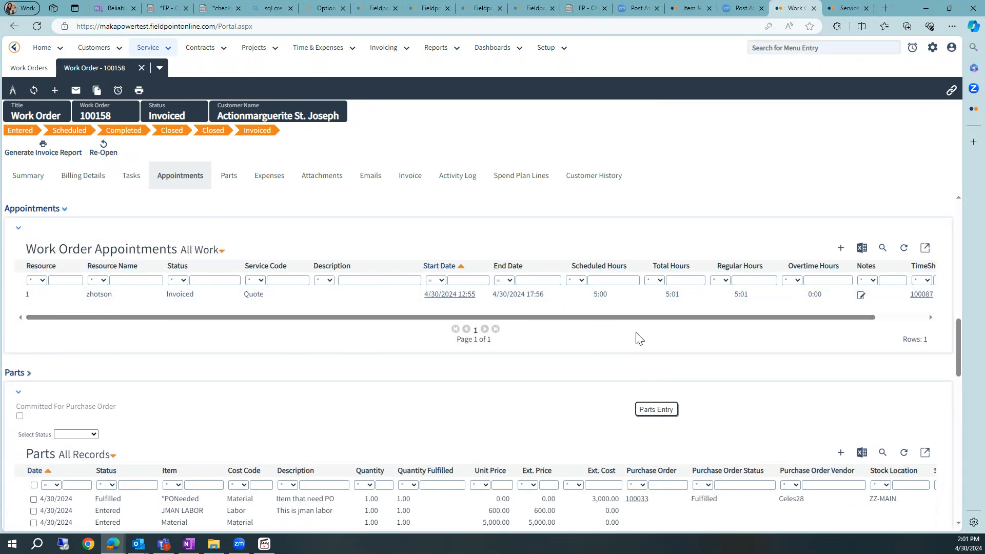
{"action": "double_click", "coordinate": [235, 295]}
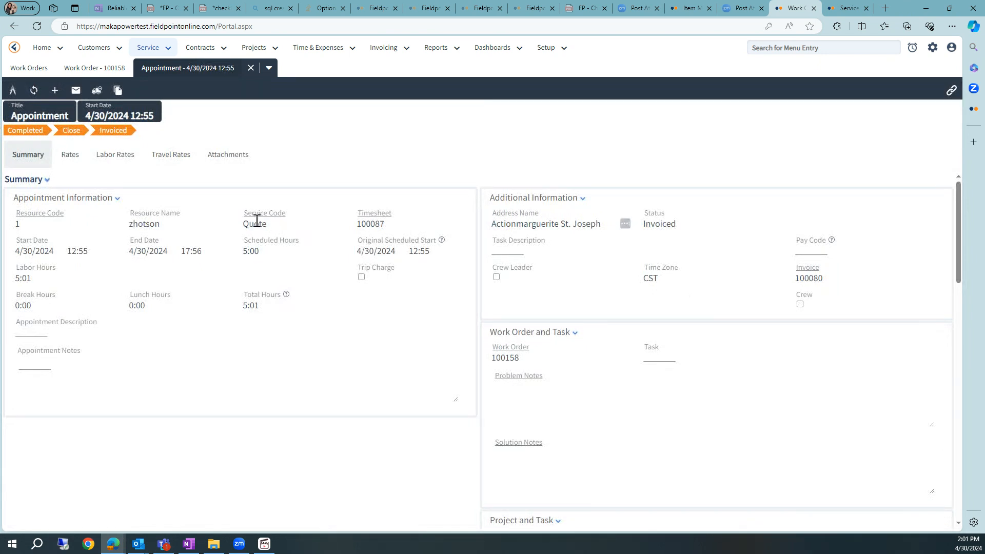
{"action": "left_click", "coordinate": [75, 162]}
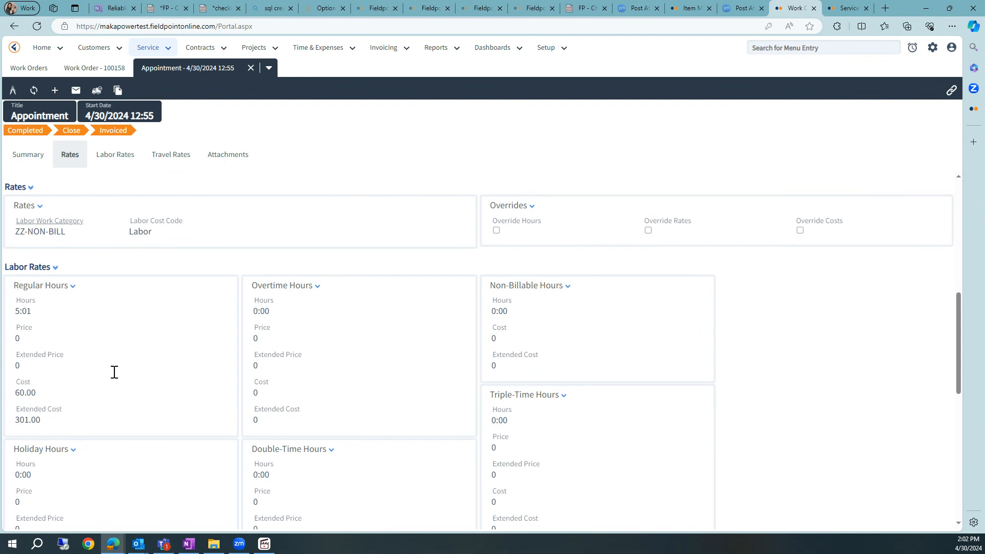
Step: Open the invoice from the work order and compare its quoted Material and JMAN LABOR lines with the *PONeeded and ZZ-LABOR lines
{"action": "left_click", "coordinate": [95, 71]}
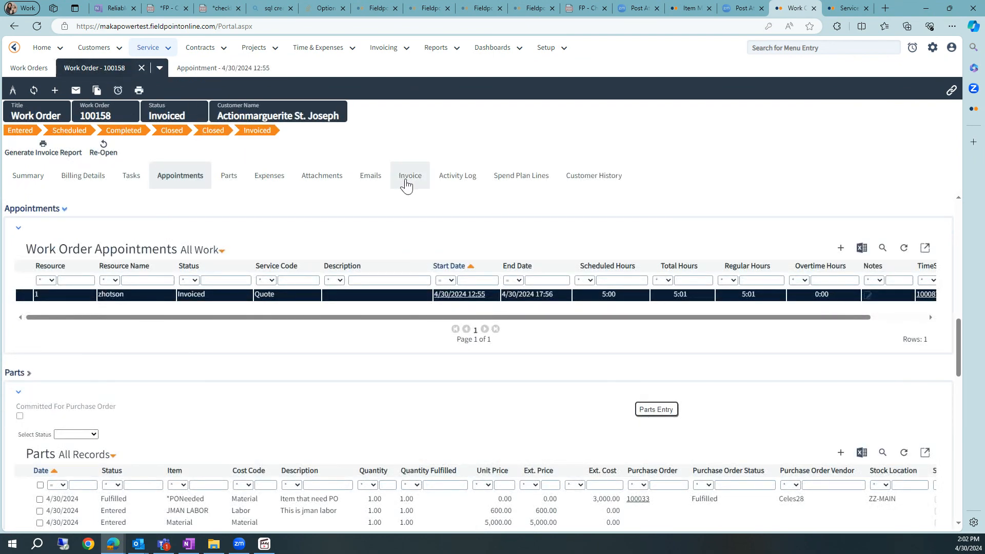
{"action": "left_click", "coordinate": [406, 182]}
{"action": "scroll", "coordinate": [385, 279], "scroll_direction": "down", "scroll_amount": 4}
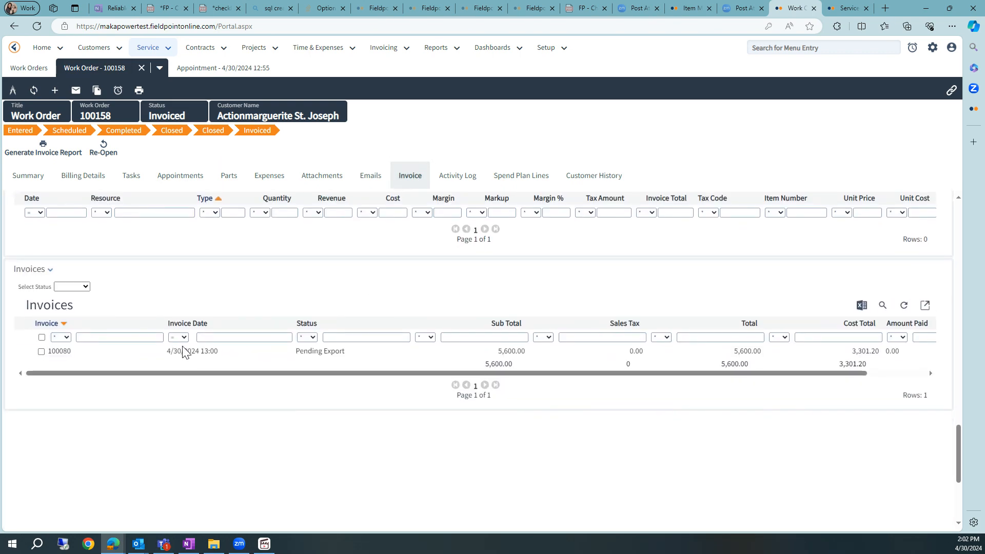
{"action": "double_click", "coordinate": [185, 353]}
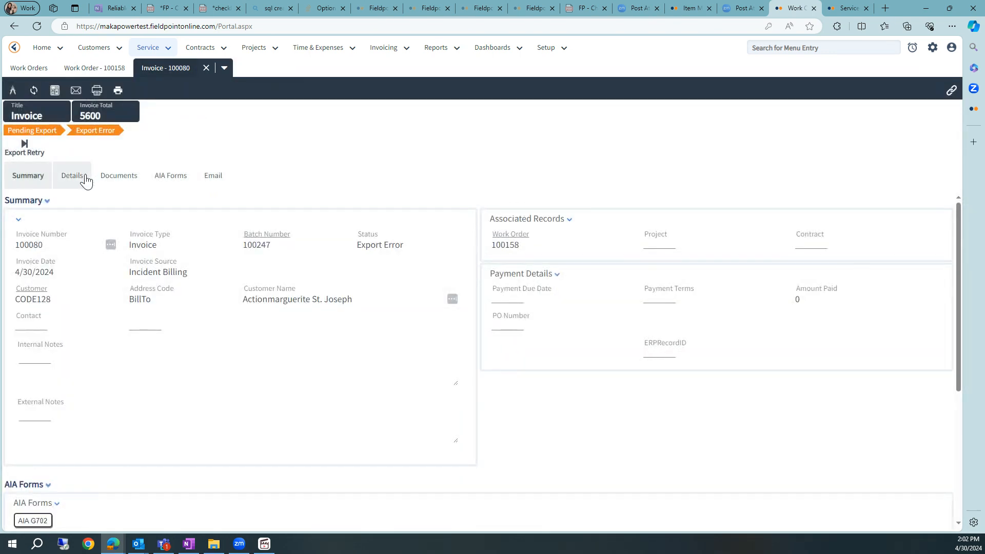
{"action": "left_click", "coordinate": [77, 177]}
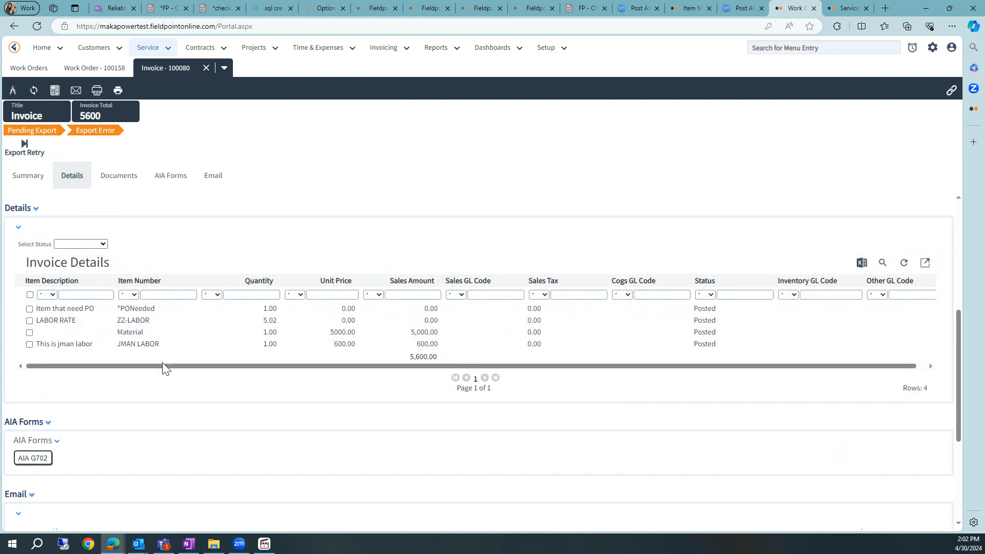
{"action": "left_click", "coordinate": [30, 344]}
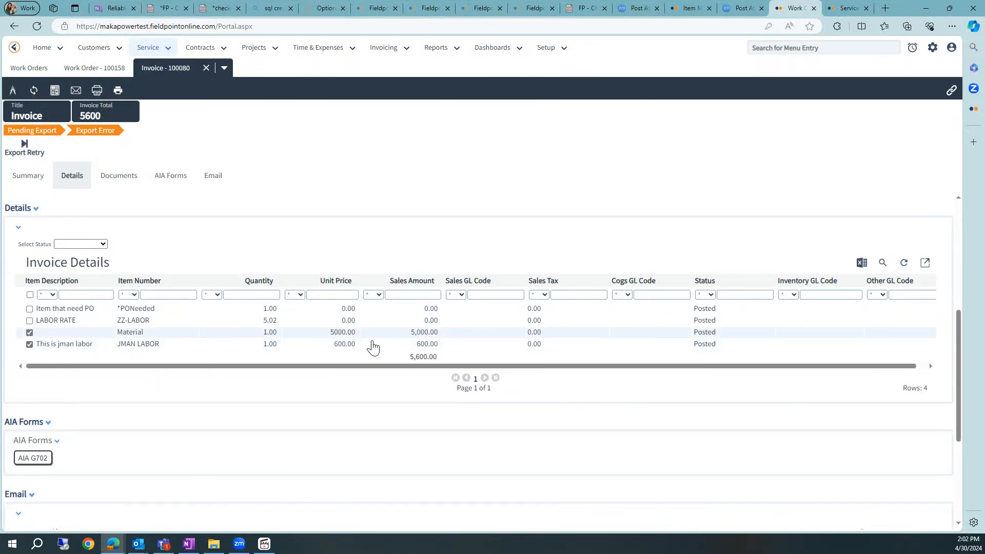
{"action": "left_click", "coordinate": [30, 333]}
{"action": "left_click", "coordinate": [30, 344]}
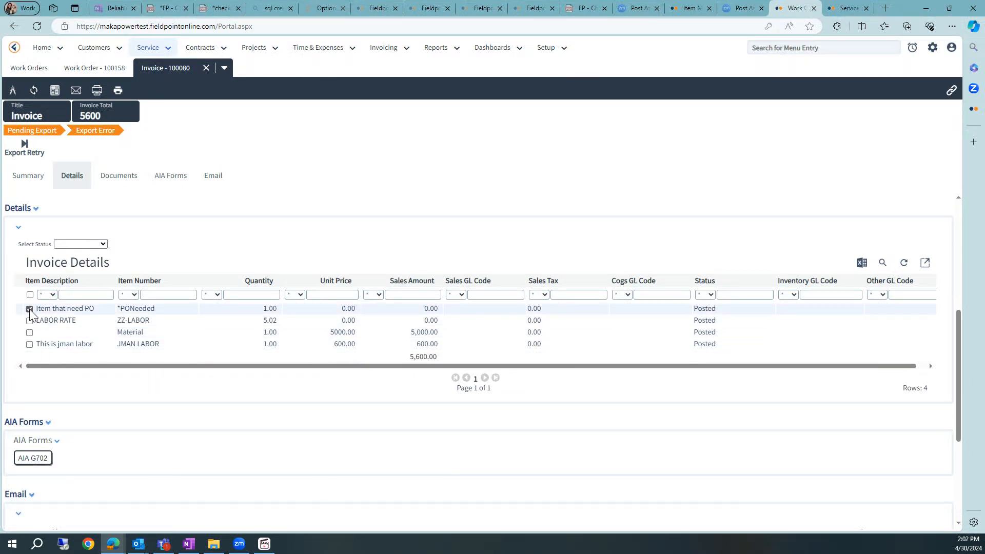
{"action": "left_click", "coordinate": [30, 321]}
Step: Open the *PONeeded invoice line, check its item number, extended cost and extended price, and close it
{"action": "double_click", "coordinate": [298, 309]}
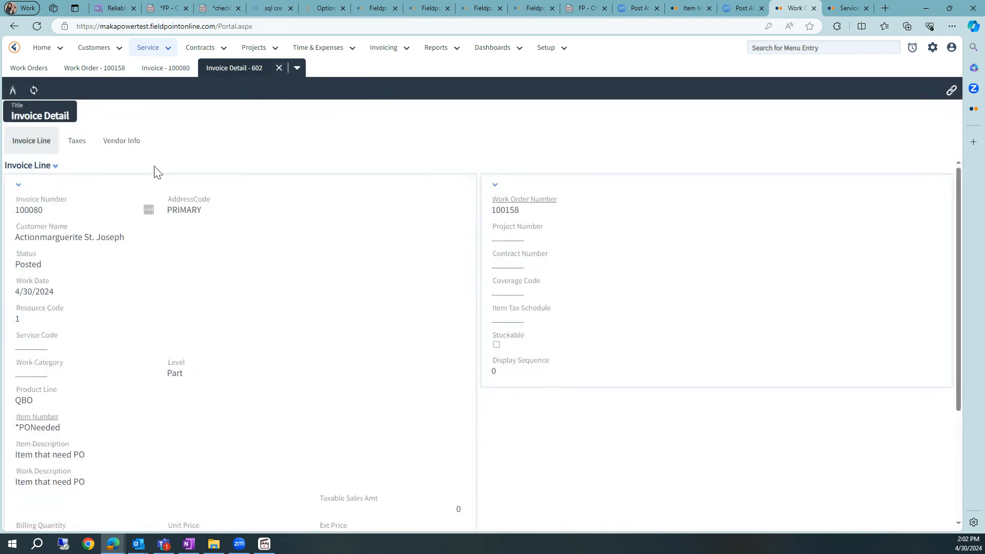
{"action": "scroll", "coordinate": [100, 268], "scroll_direction": "down", "scroll_amount": 1}
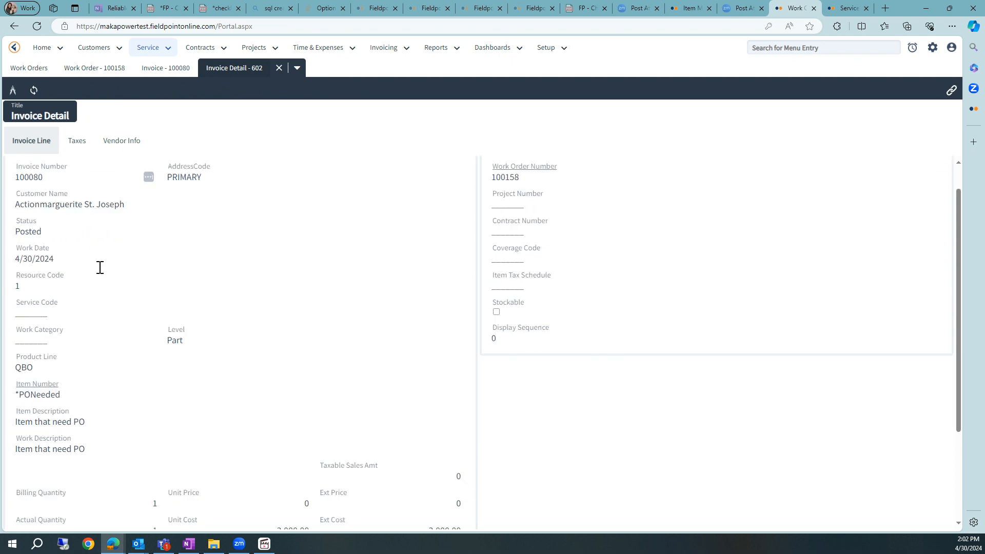
{"action": "double_click", "coordinate": [39, 369]}
{"action": "scroll", "coordinate": [397, 410], "scroll_direction": "down", "scroll_amount": 1}
{"action": "scroll", "coordinate": [397, 411], "scroll_direction": "down", "scroll_amount": 2}
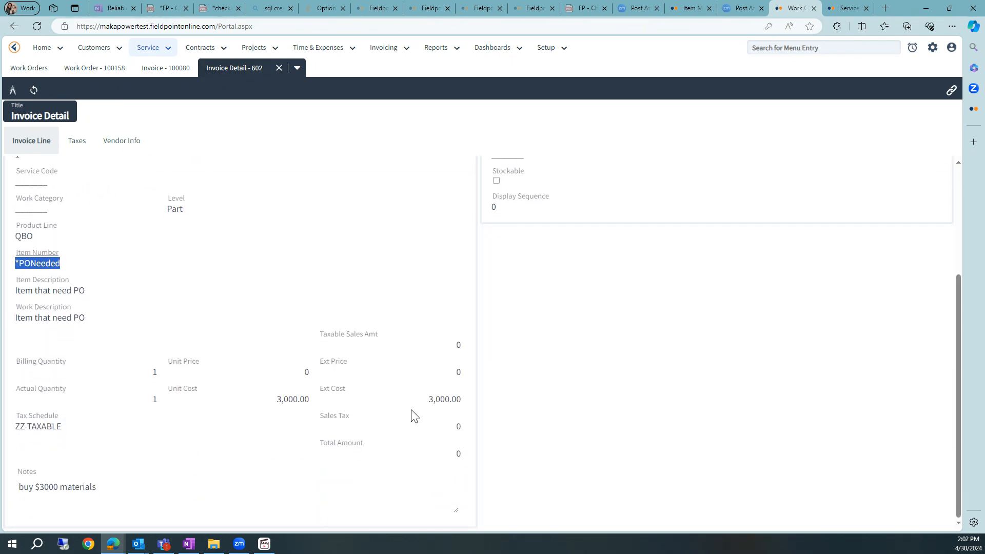
{"action": "left_click", "coordinate": [429, 401]}
{"action": "left_click_drag", "start_coordinate": [429, 401], "coordinate": [460, 411]}
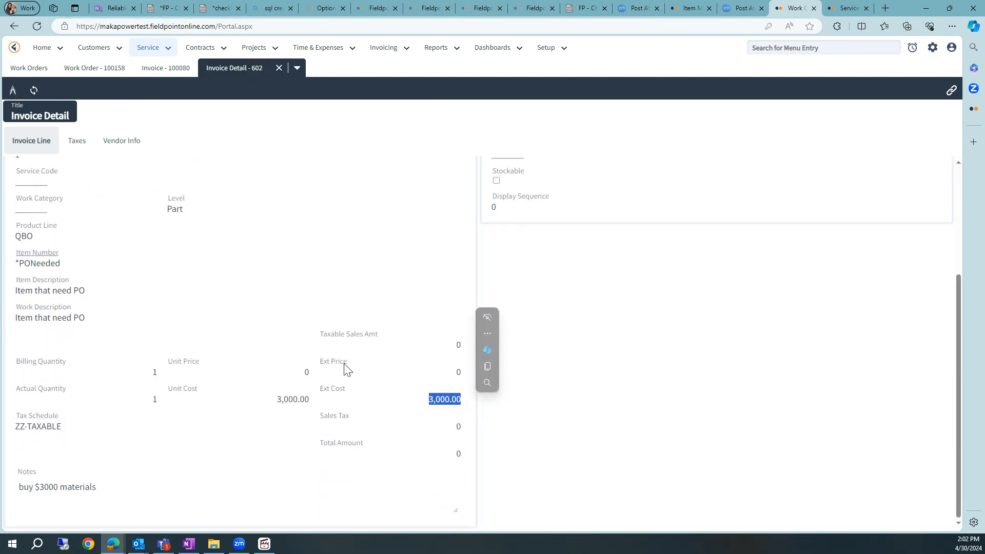
{"action": "triple_click", "coordinate": [458, 366]}
{"action": "left_click", "coordinate": [278, 68]}
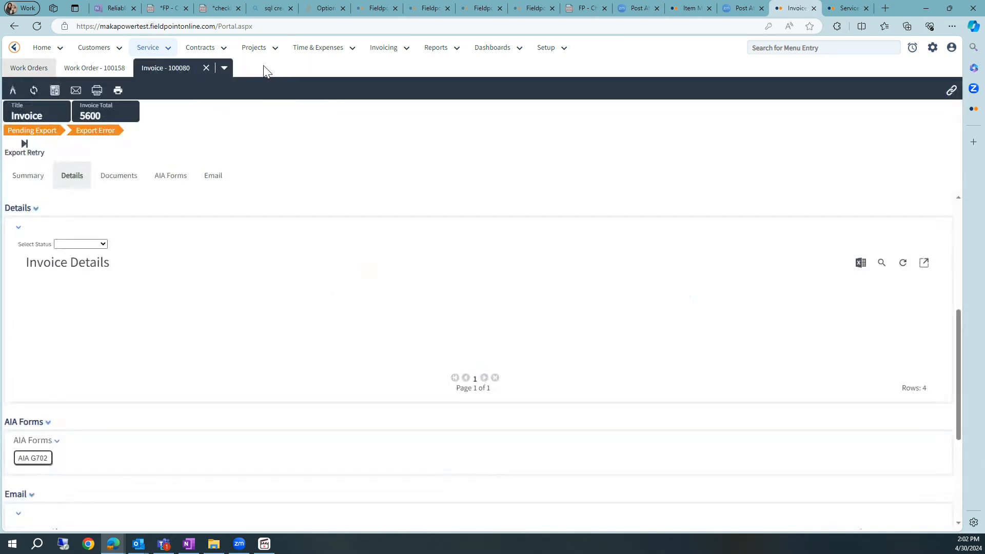
Step: Open the ZZ-LABOR invoice line, check its extended price and unit cost, and close it
{"action": "left_click", "coordinate": [73, 321]}
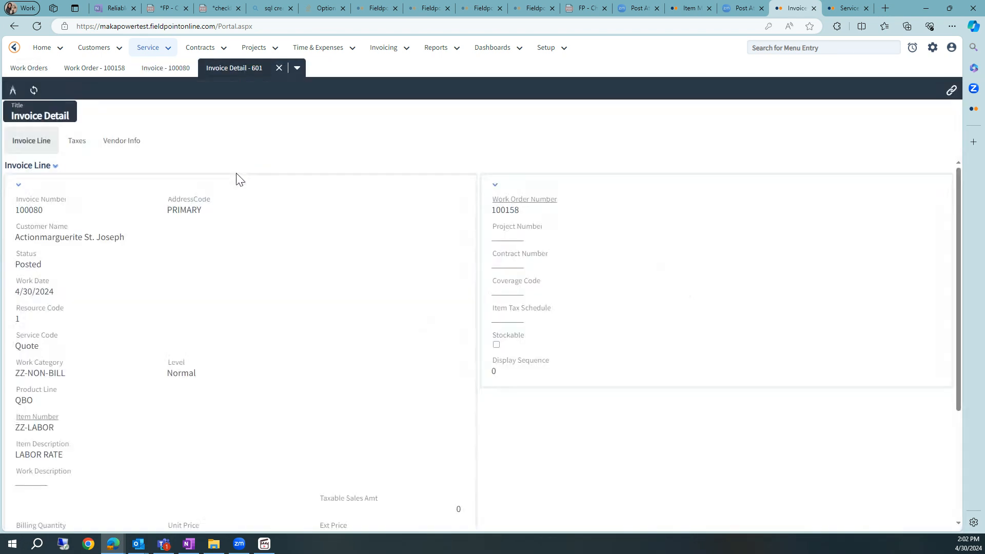
{"action": "scroll", "coordinate": [77, 313], "scroll_direction": "down", "scroll_amount": 3}
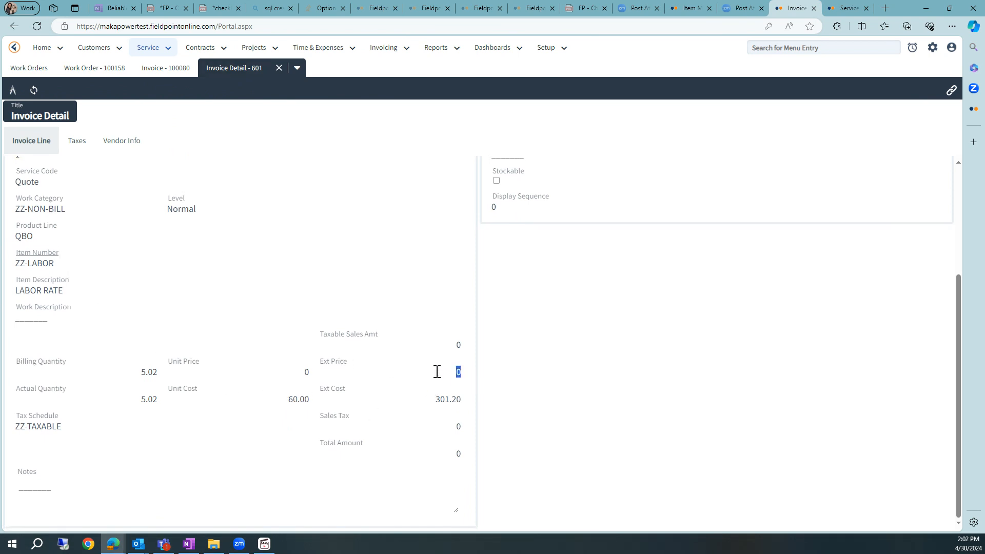
{"action": "left_click_drag", "start_coordinate": [285, 404], "coordinate": [309, 400]}
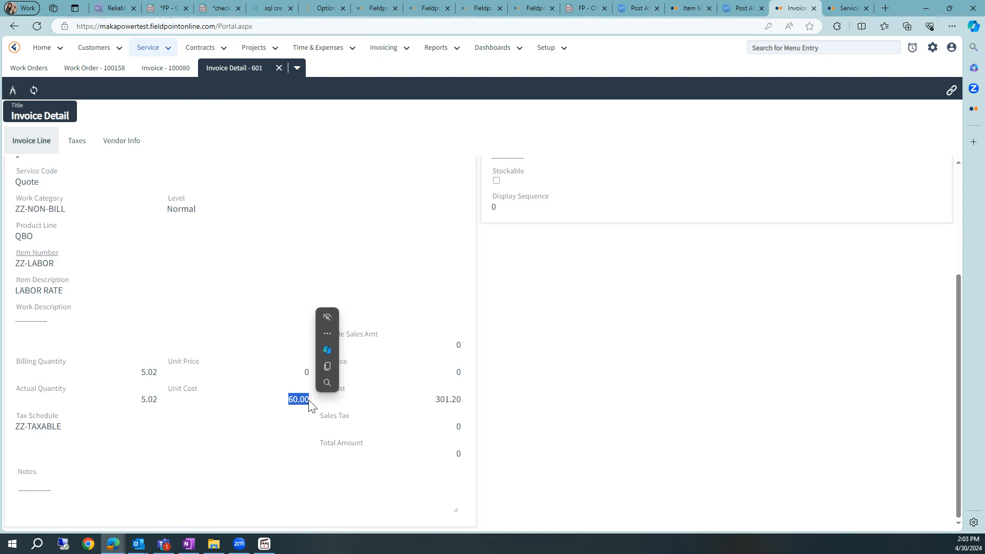
{"action": "left_click", "coordinate": [279, 67]}
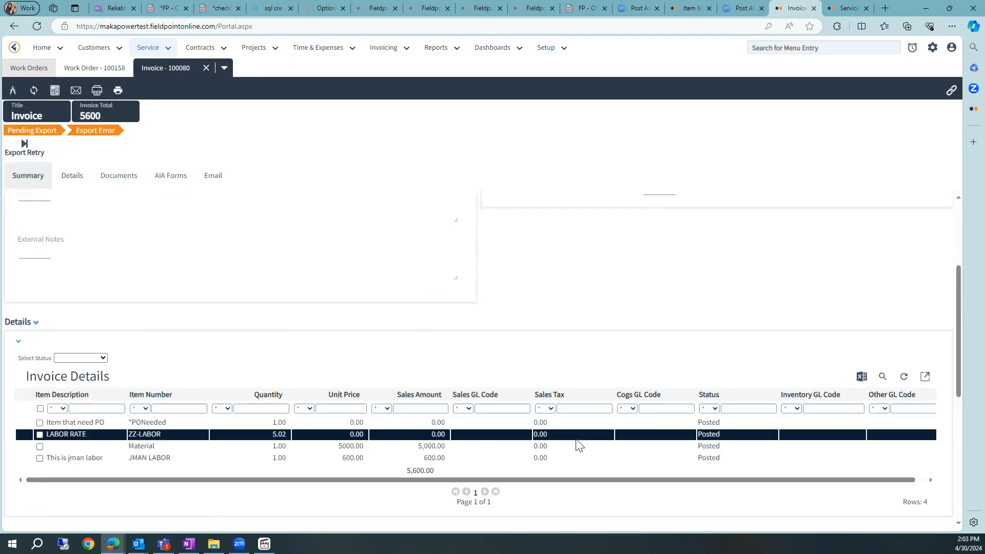